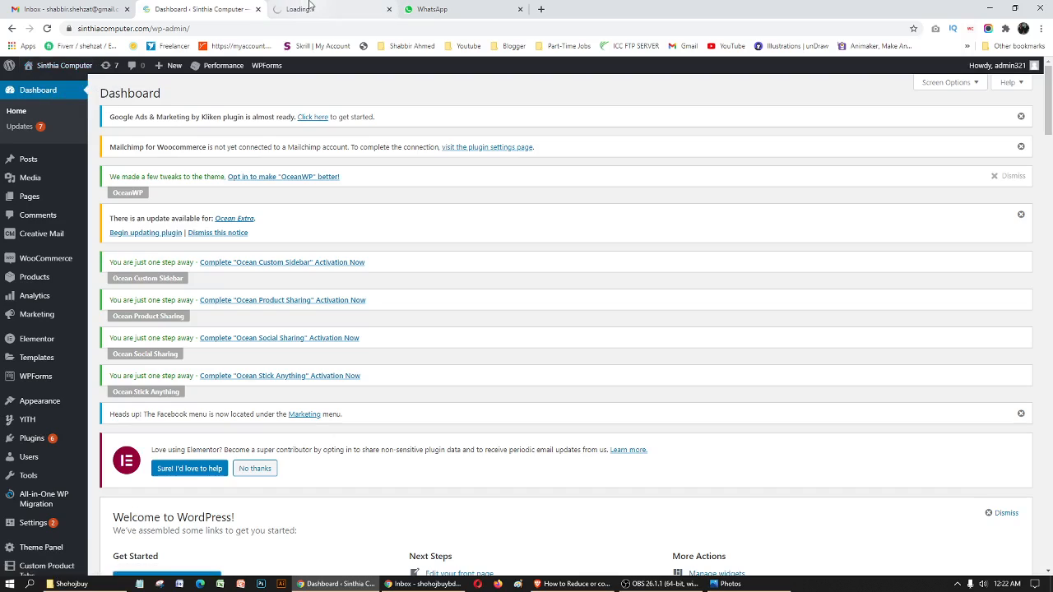
- View the live home page and examine the top bar's hotline text, social icons and the navigation menu below
left_click(304, 9)
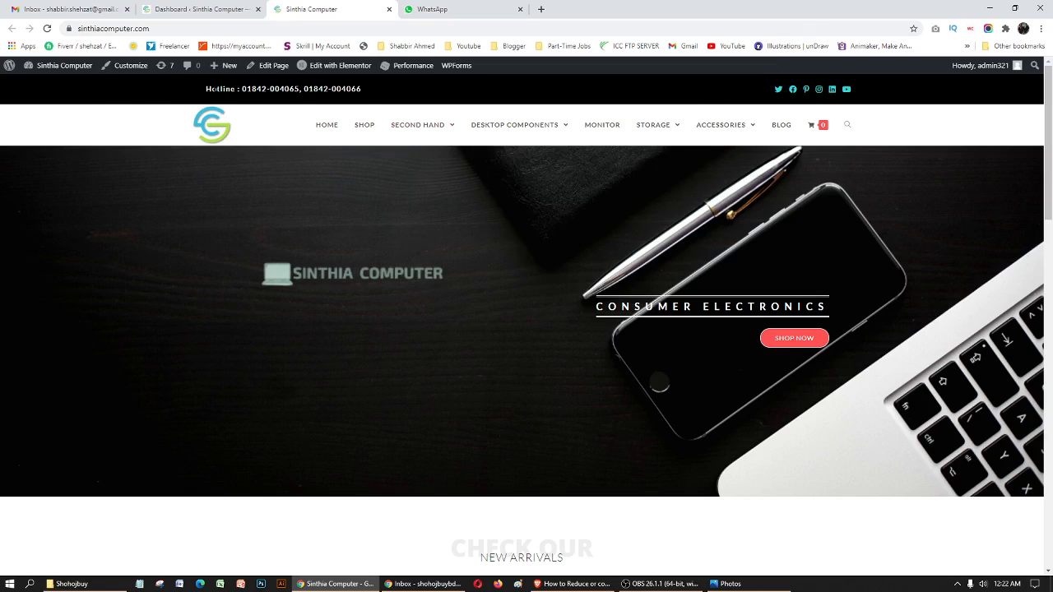
left_click_drag(215, 89, 367, 92)
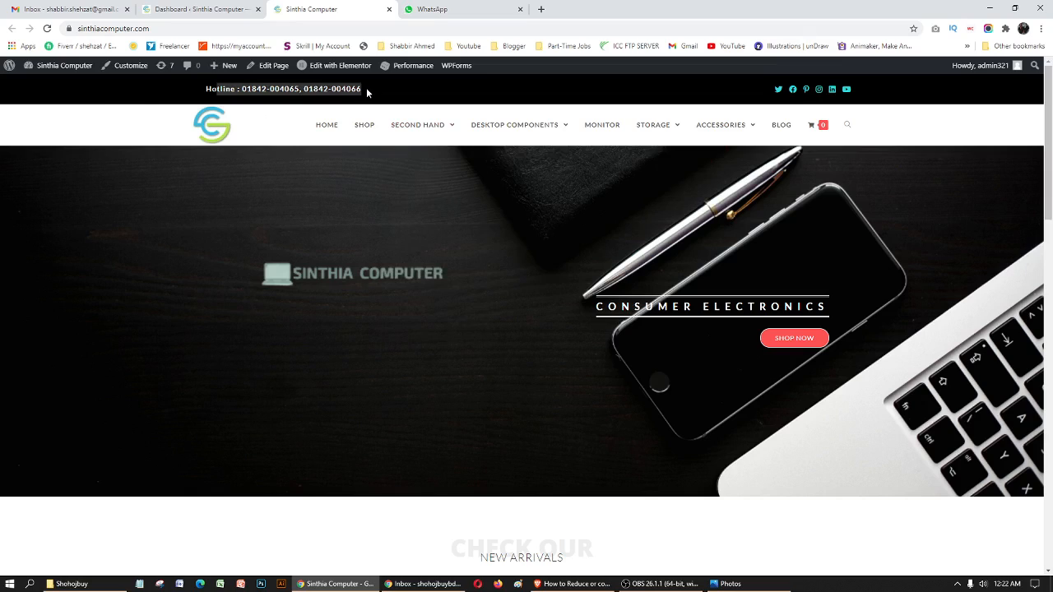
left_click(879, 95)
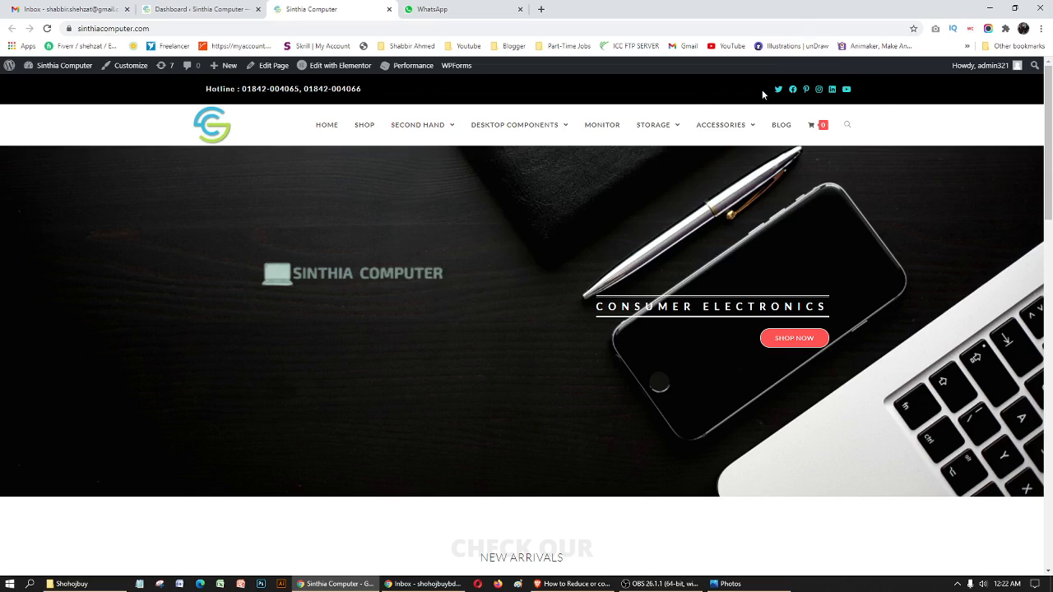
mouse_move(699, 120)
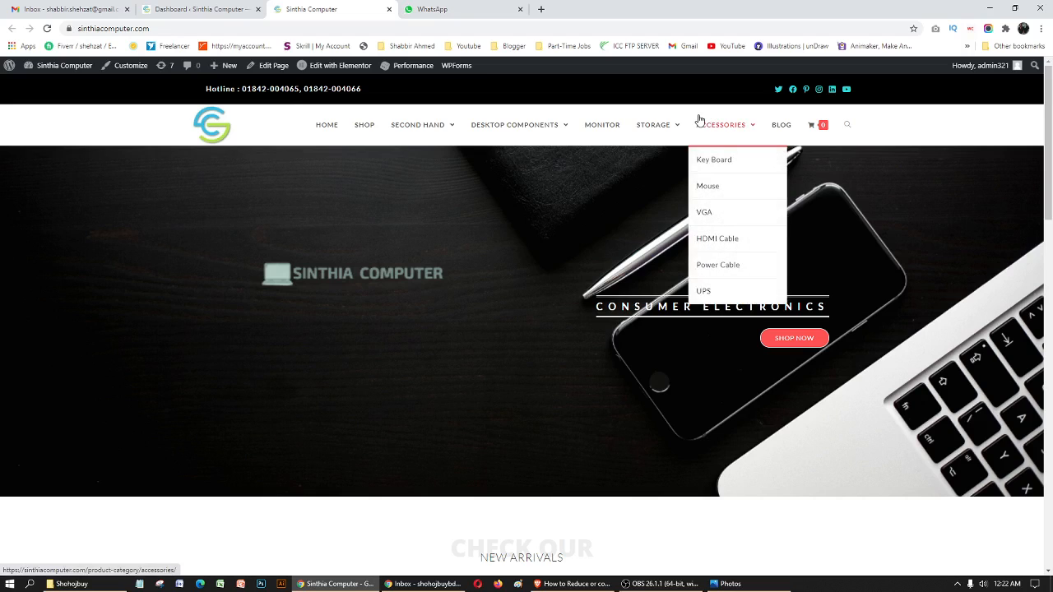
- Open the home page in the theme customizer, choosing to wait whenever the page is unresponsive
left_click(130, 74)
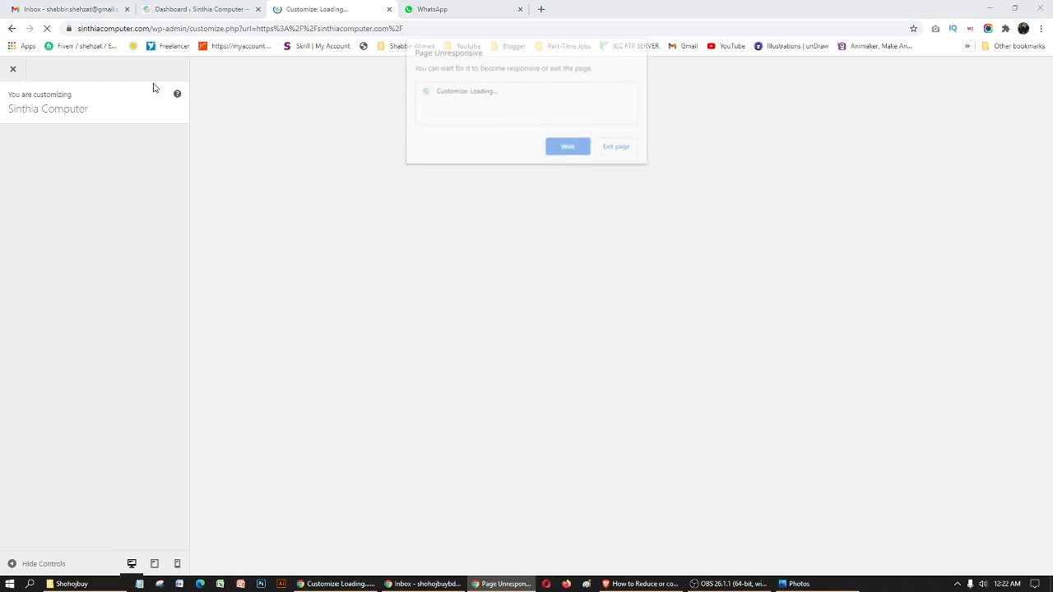
left_click(574, 149)
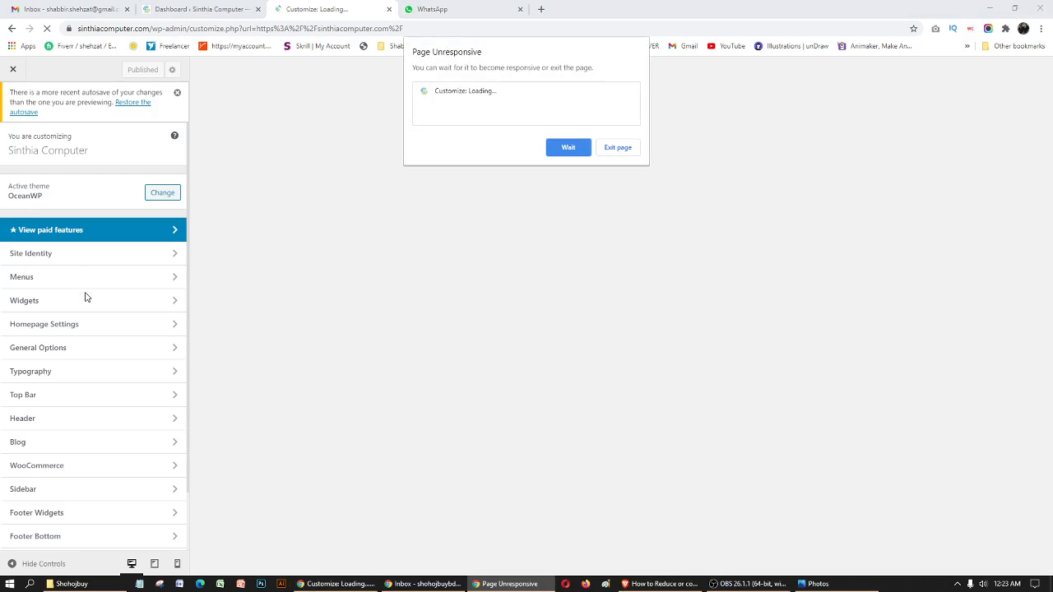
left_click(560, 149)
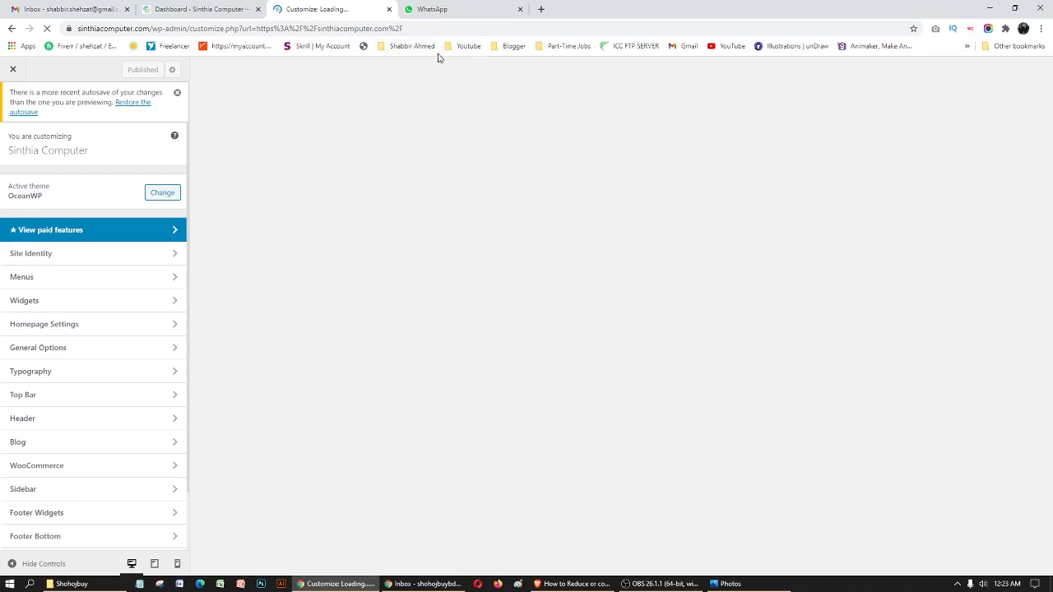
- Open the General settings of the Top Bar section in the customizer
scroll(13, 221, "down", 2)
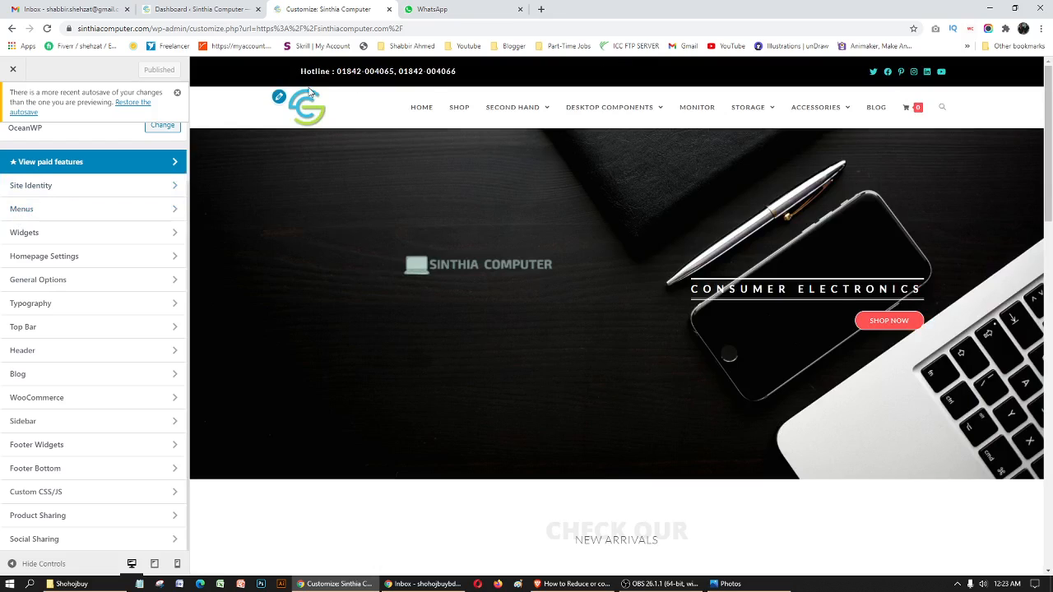
mouse_move(479, 100)
left_click(44, 327)
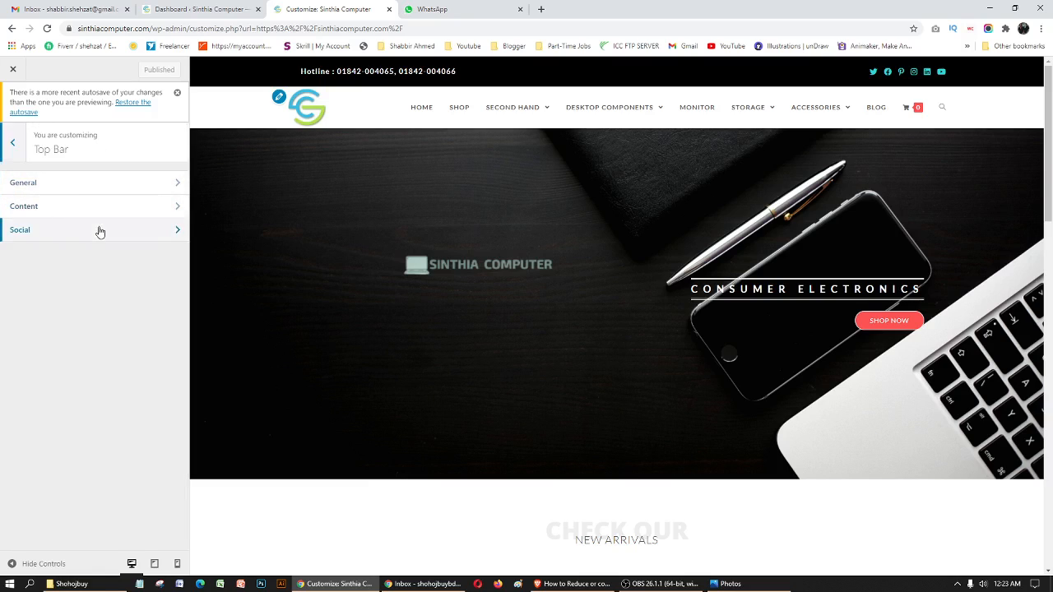
left_click(73, 183)
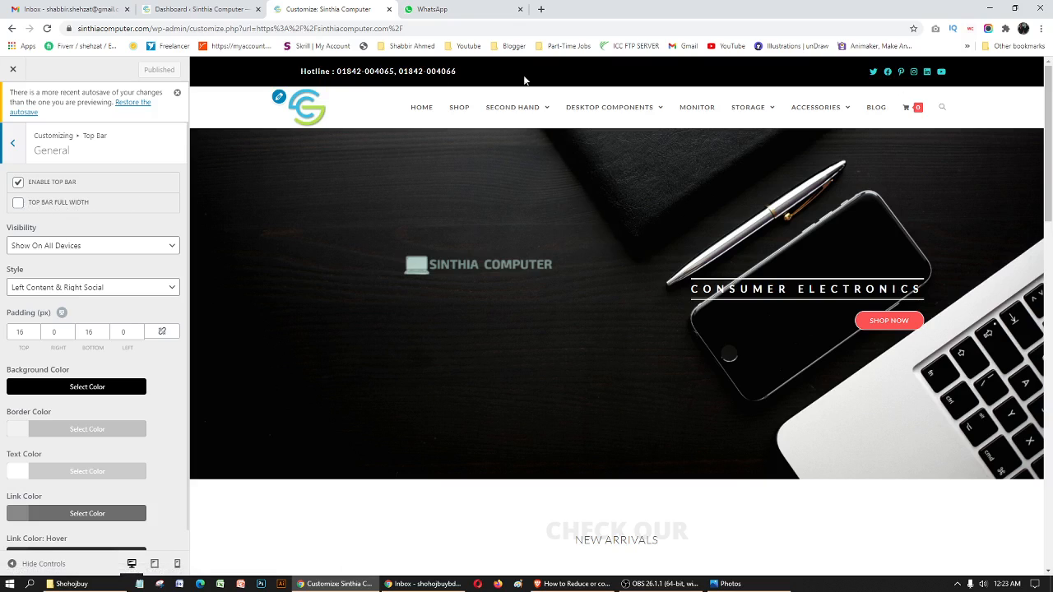
- Try the full-width top bar and the Hide On Tablet visibility, restoring non-full width and Show On All Devices
left_click(29, 205)
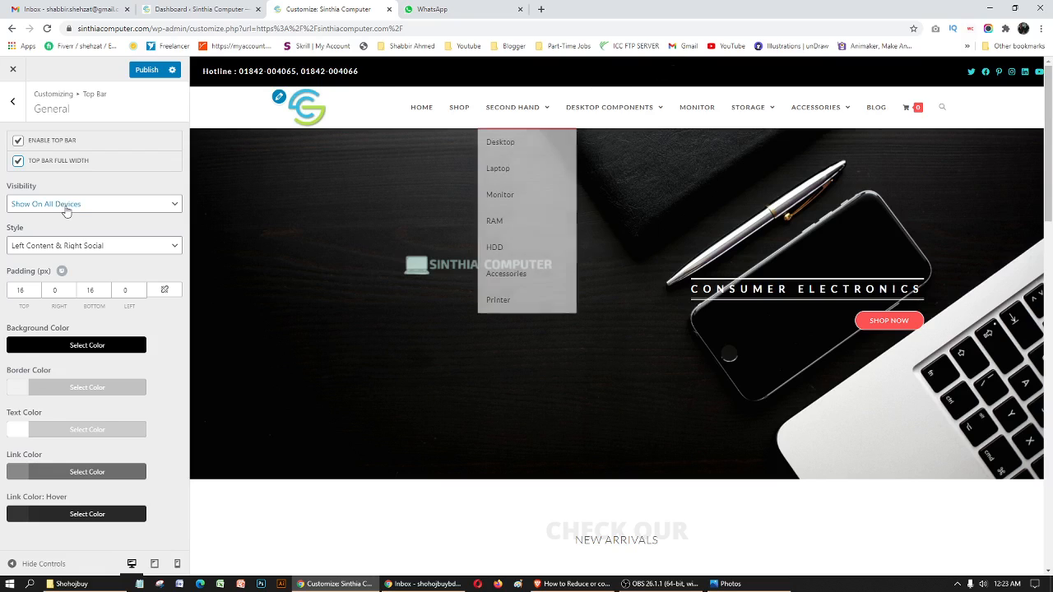
left_click(17, 164)
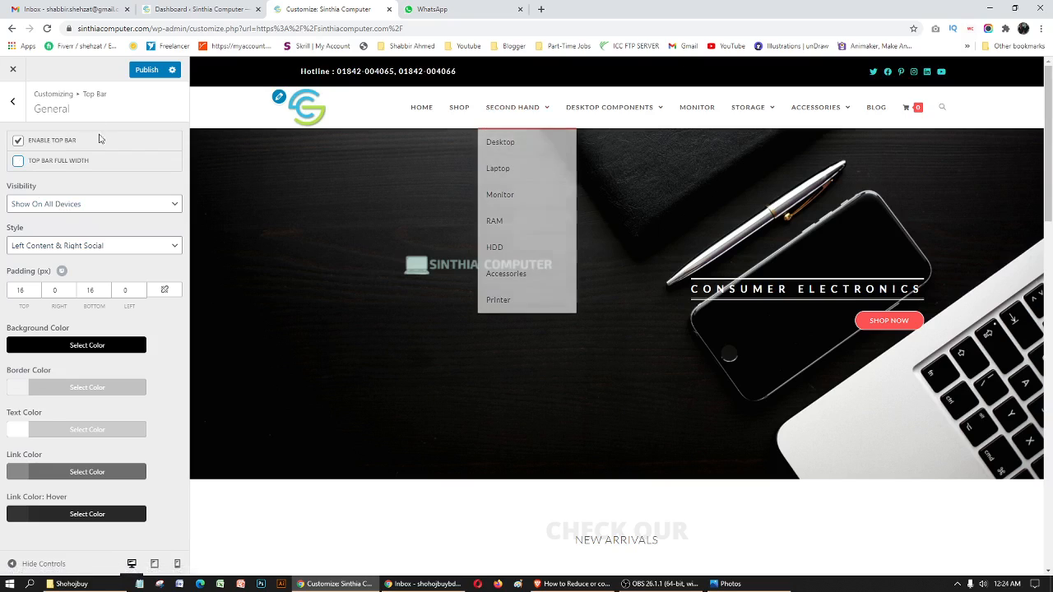
left_click(133, 203)
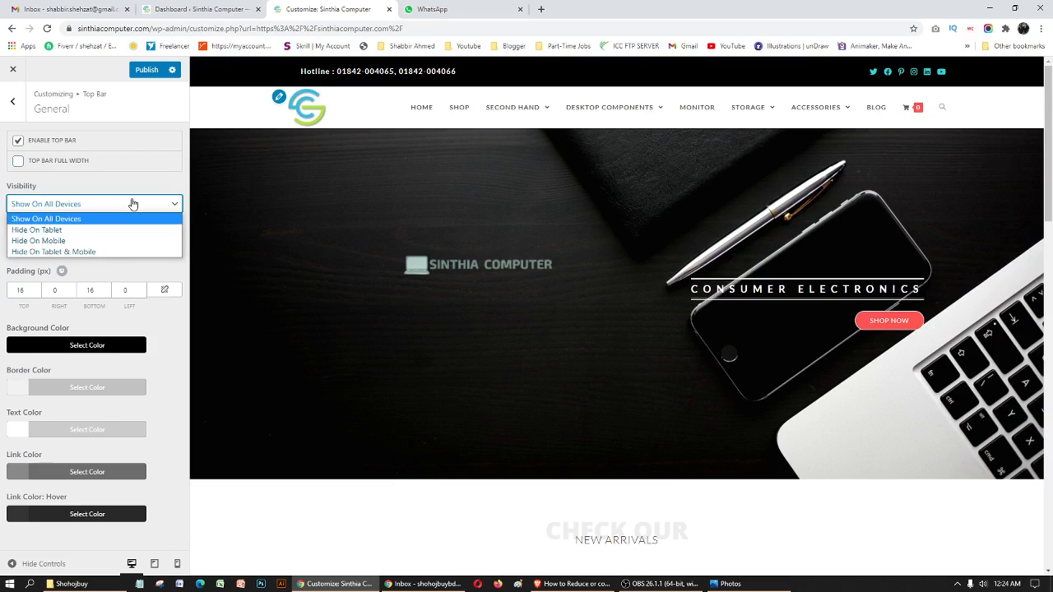
left_click(86, 231)
left_click(81, 205)
left_click(71, 220)
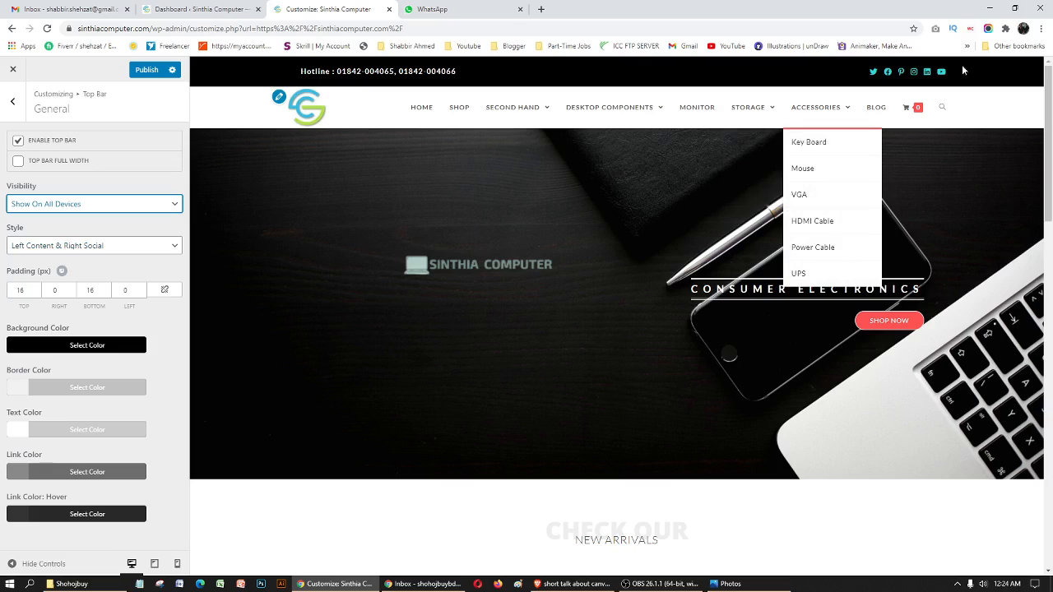
- Try the Left Social & Right Content and Centered Content & Social top bar styles, returning to Left Content & Right Social
left_click(126, 247)
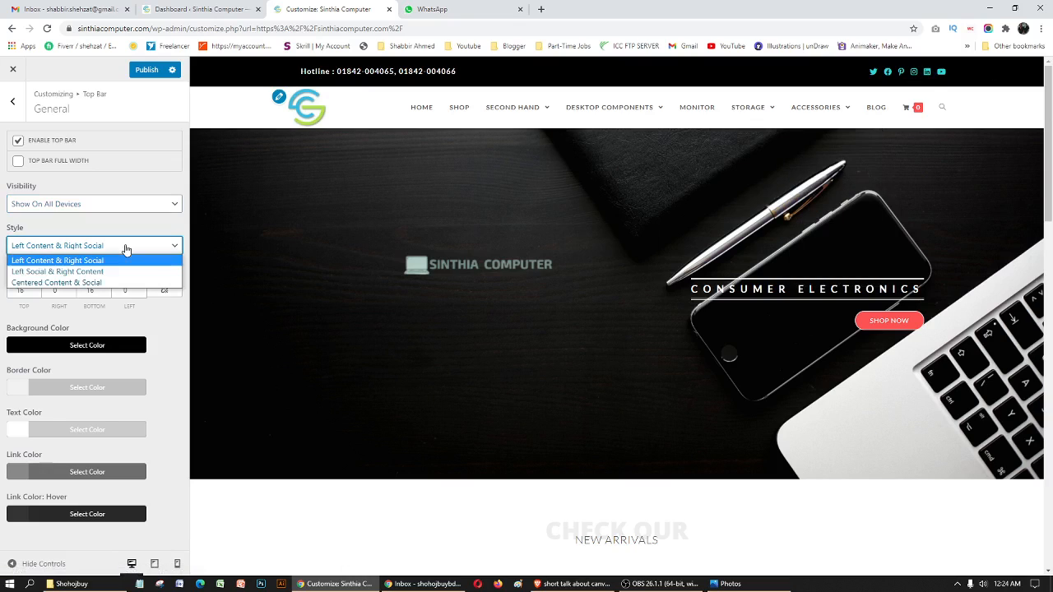
left_click(67, 271)
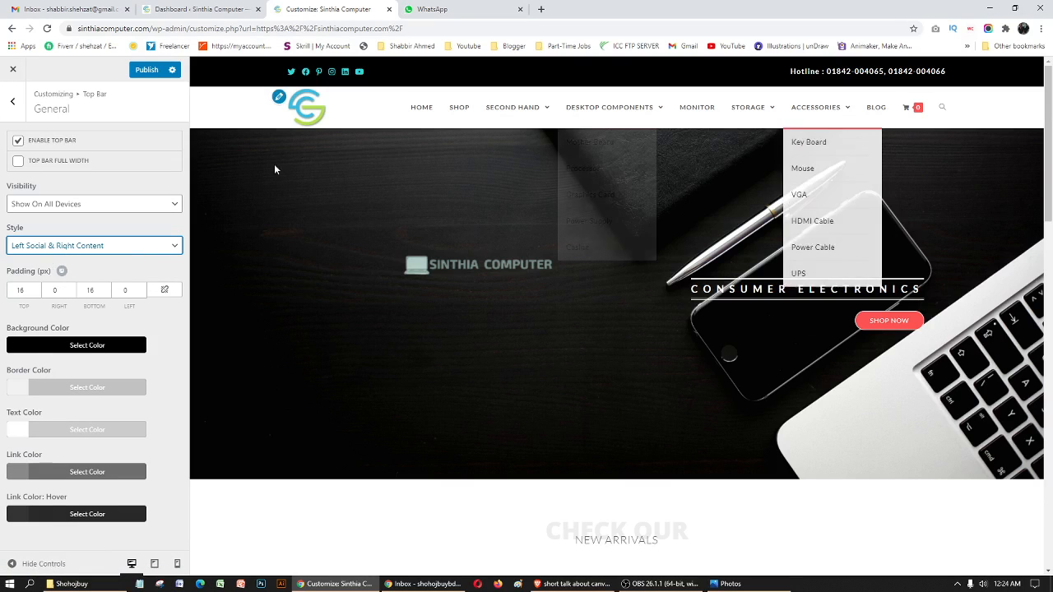
left_click(94, 248)
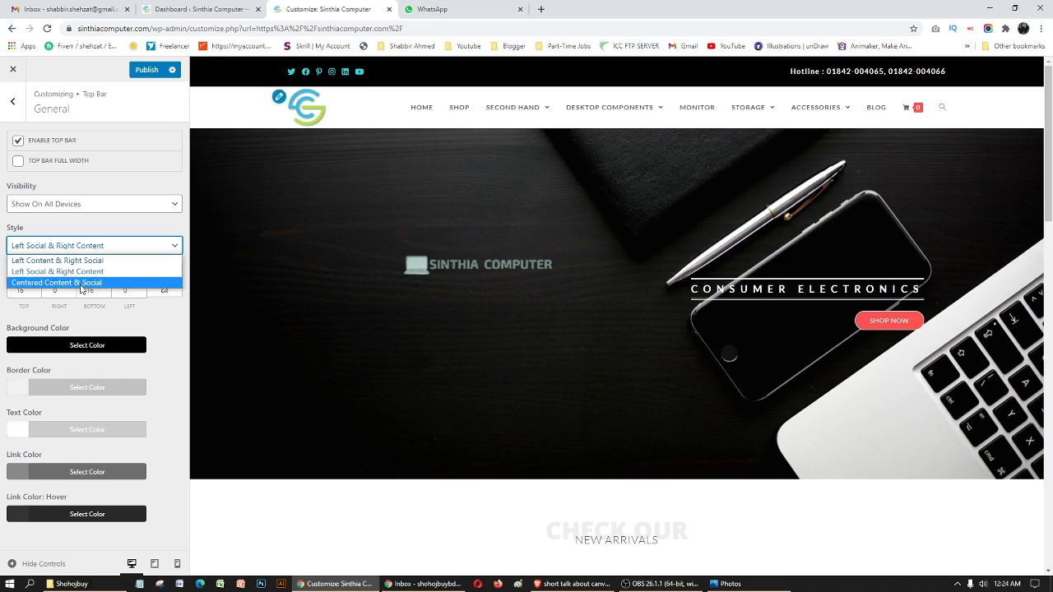
left_click(87, 283)
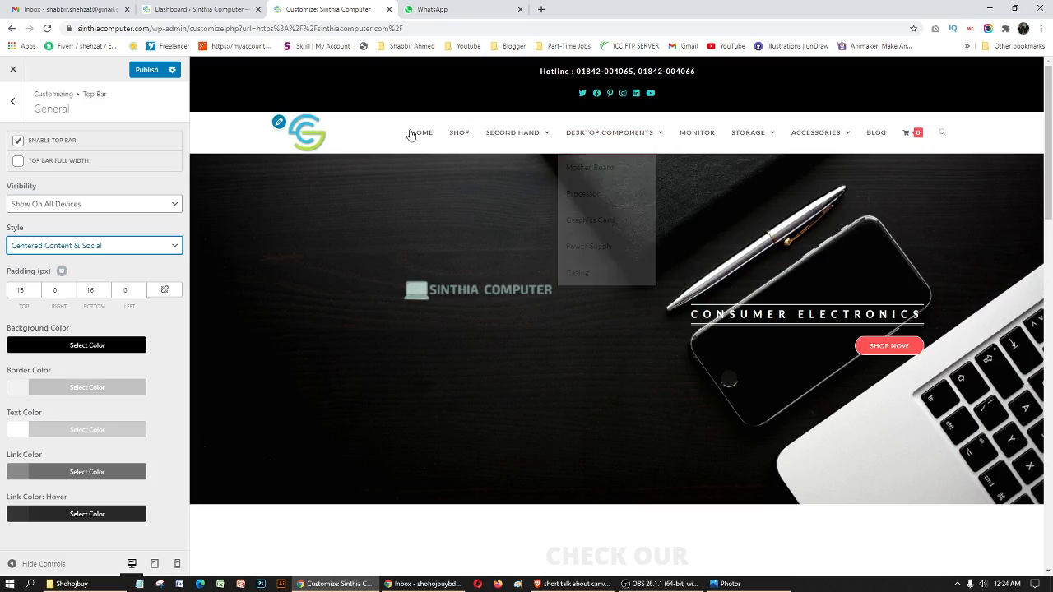
left_click(95, 250)
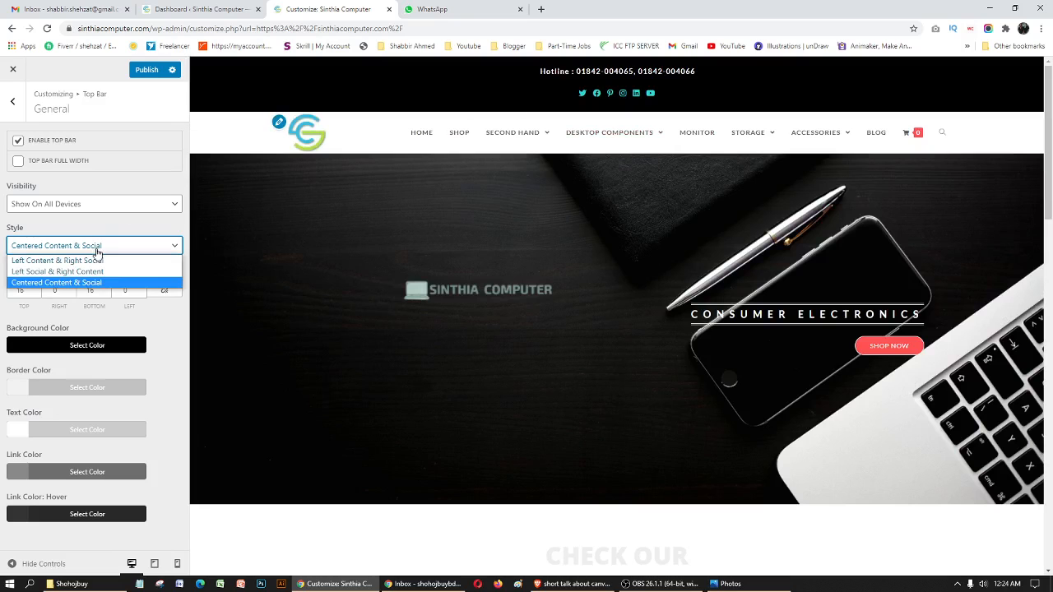
left_click(90, 260)
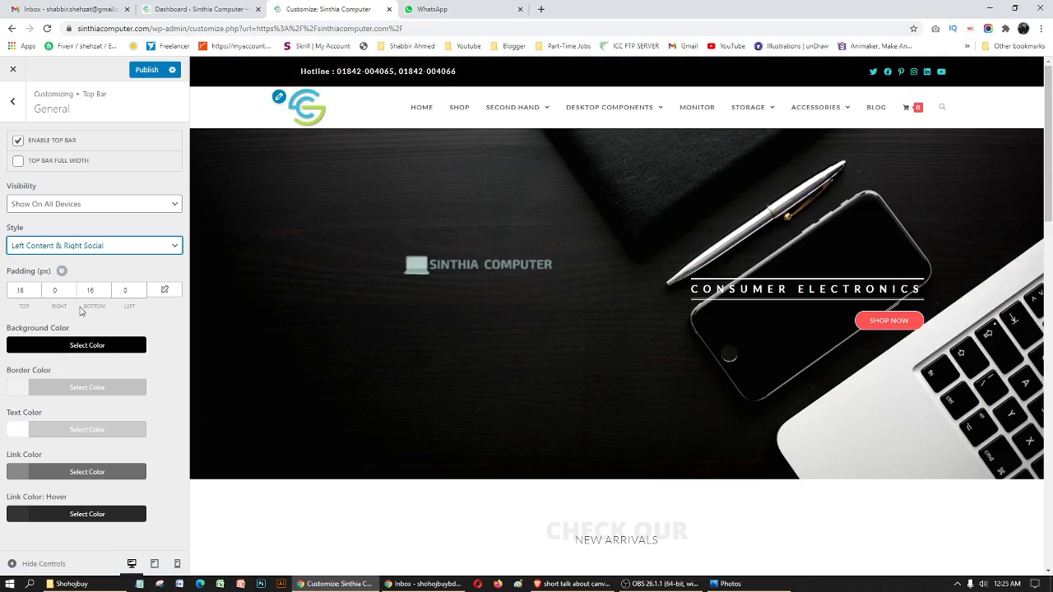
- Try a top padding of 18 px for the top bar and set it back to 16 px
left_click(37, 287)
left_click(36, 288)
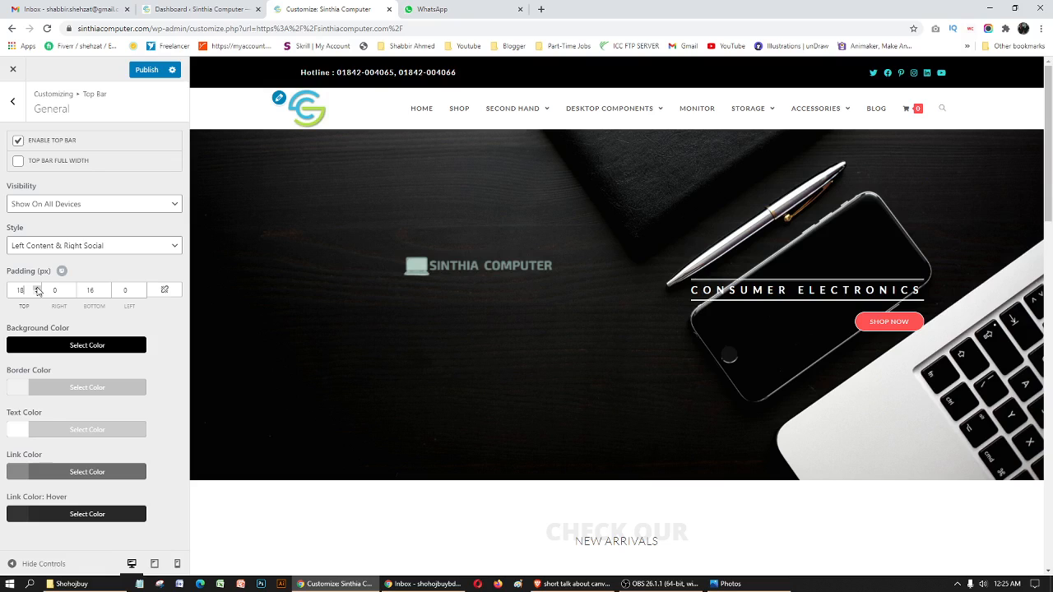
left_click(37, 294)
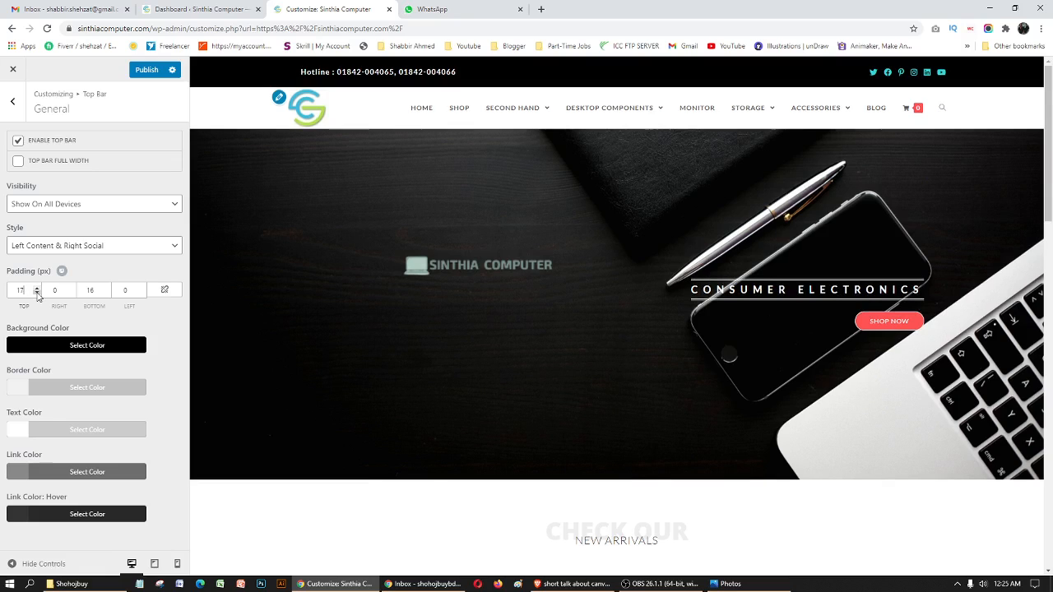
left_click(37, 293)
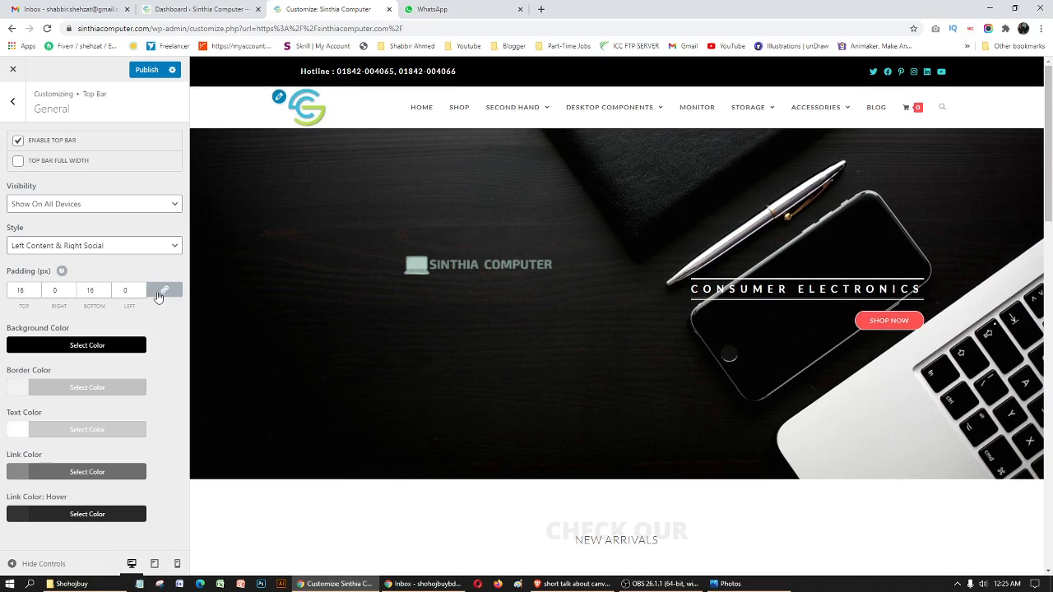
left_click(161, 296)
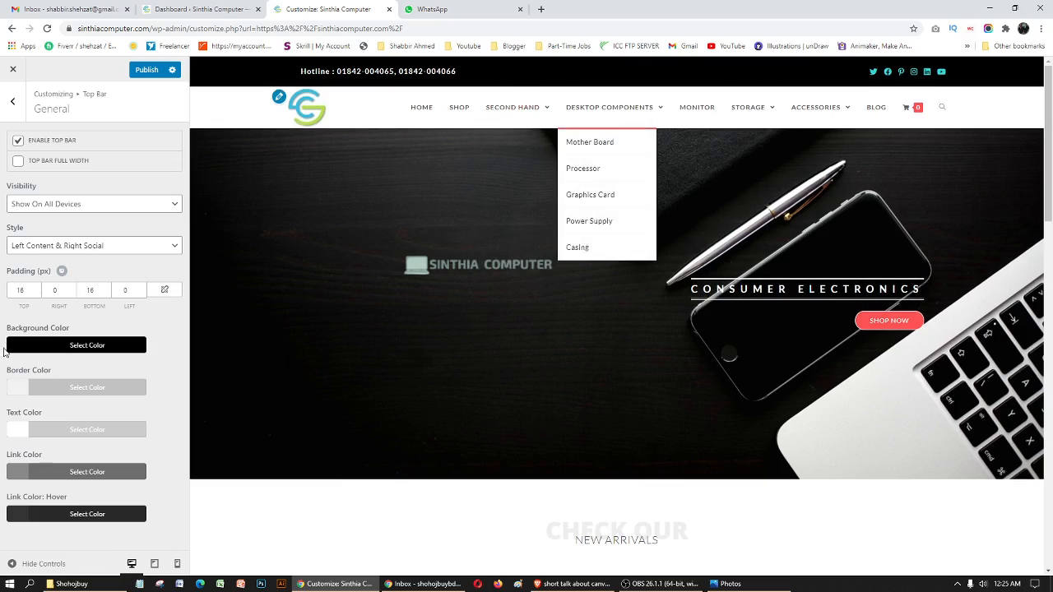
- Set the top bar's background color to red #dd3333 after trying orange #dd9933
left_click(17, 351)
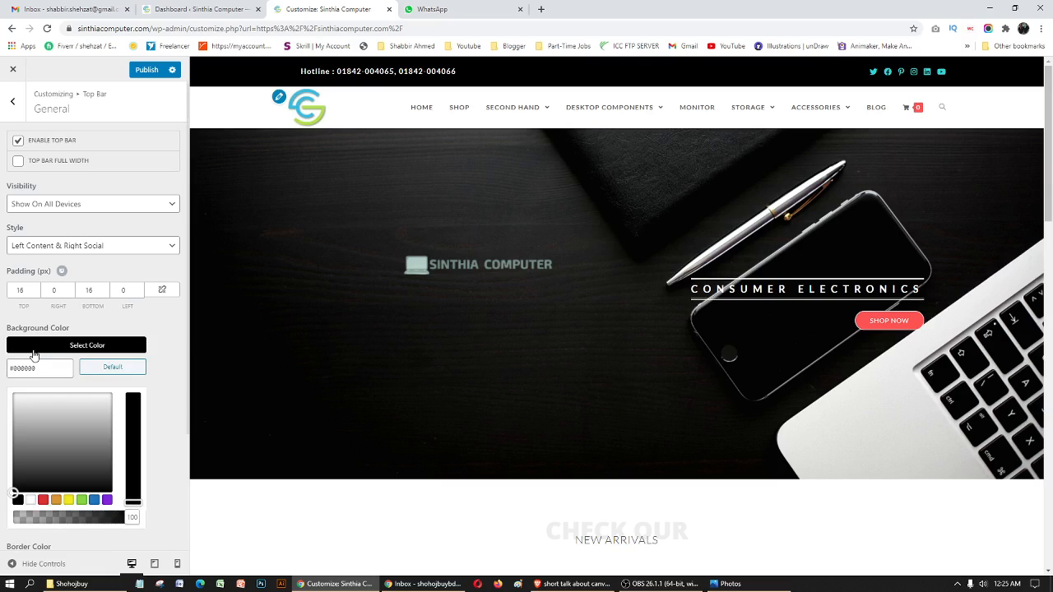
left_click(55, 500)
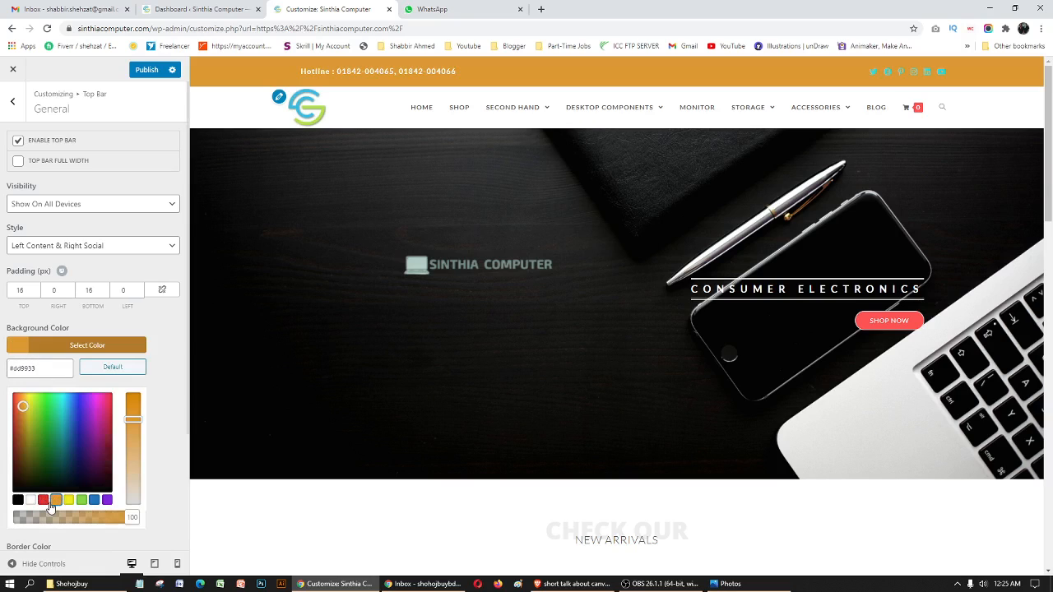
left_click(43, 499)
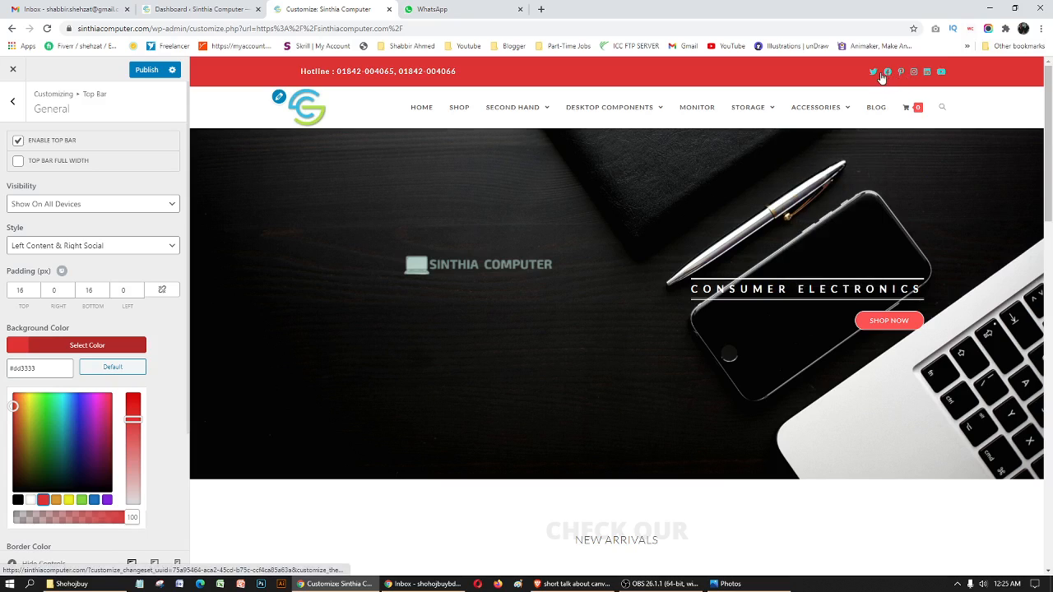
left_click(151, 363)
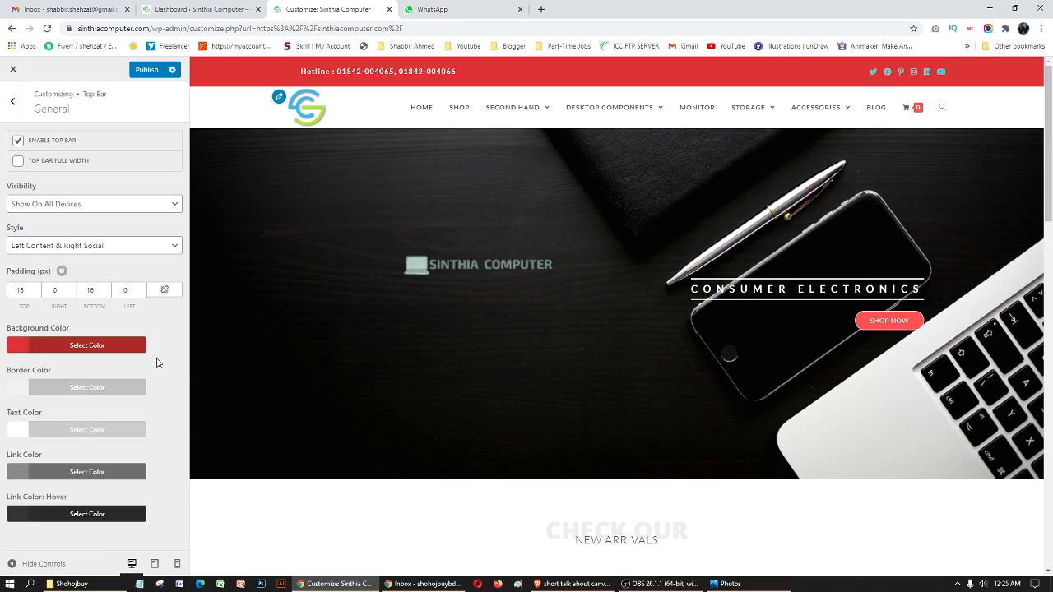
- Set the top bar's border color to purple #8224e3 after trying green #81d742
left_click(11, 391)
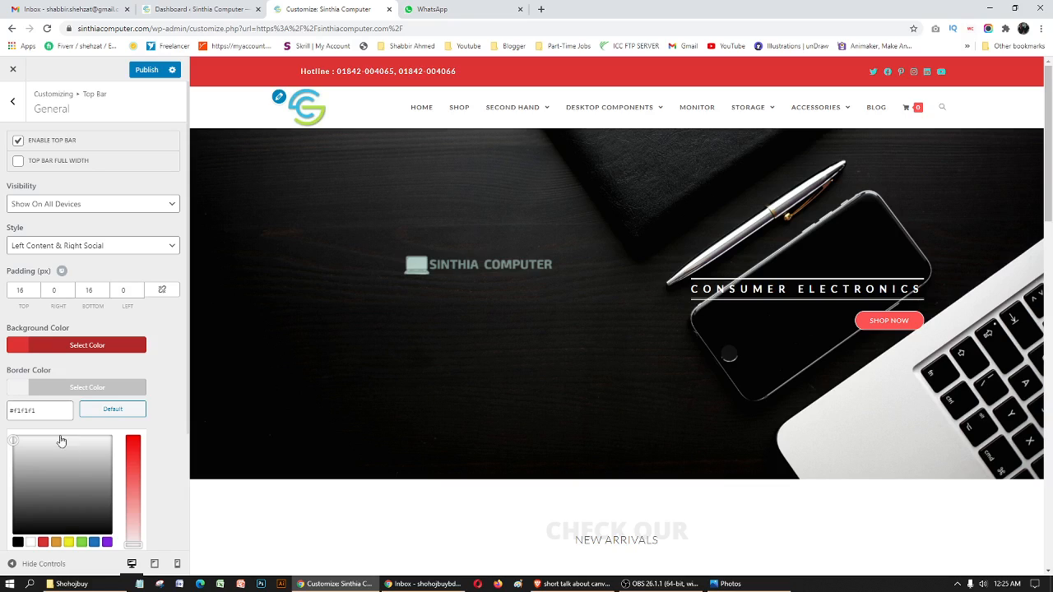
left_click(82, 542)
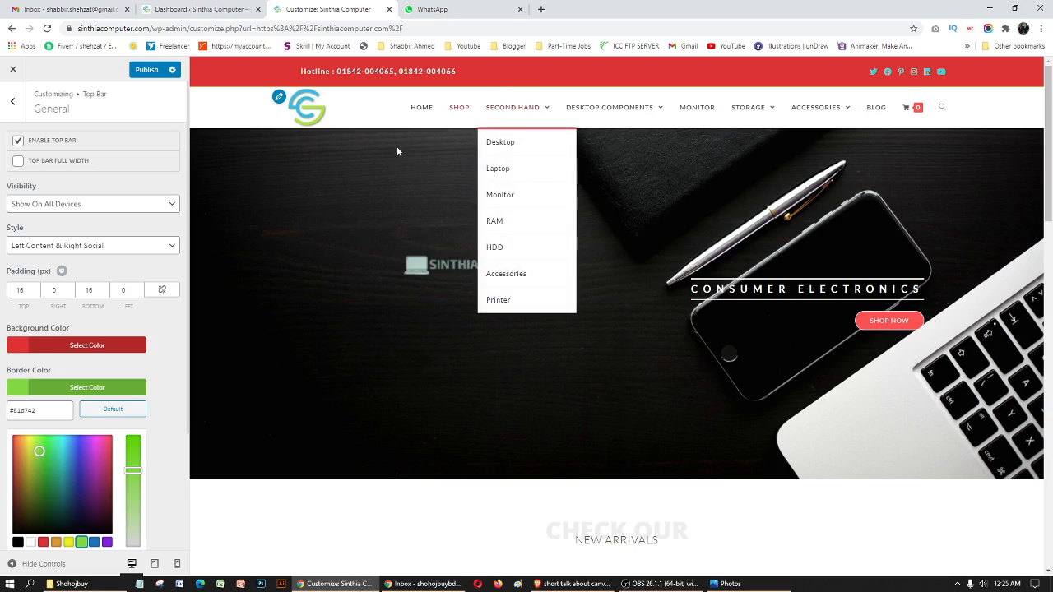
left_click(106, 543)
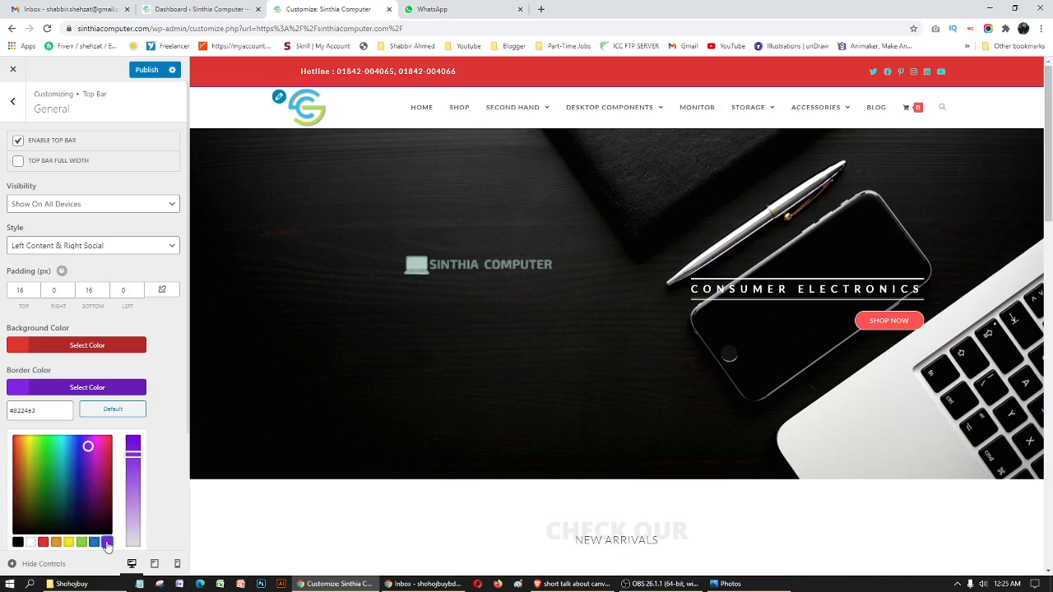
left_click(21, 389)
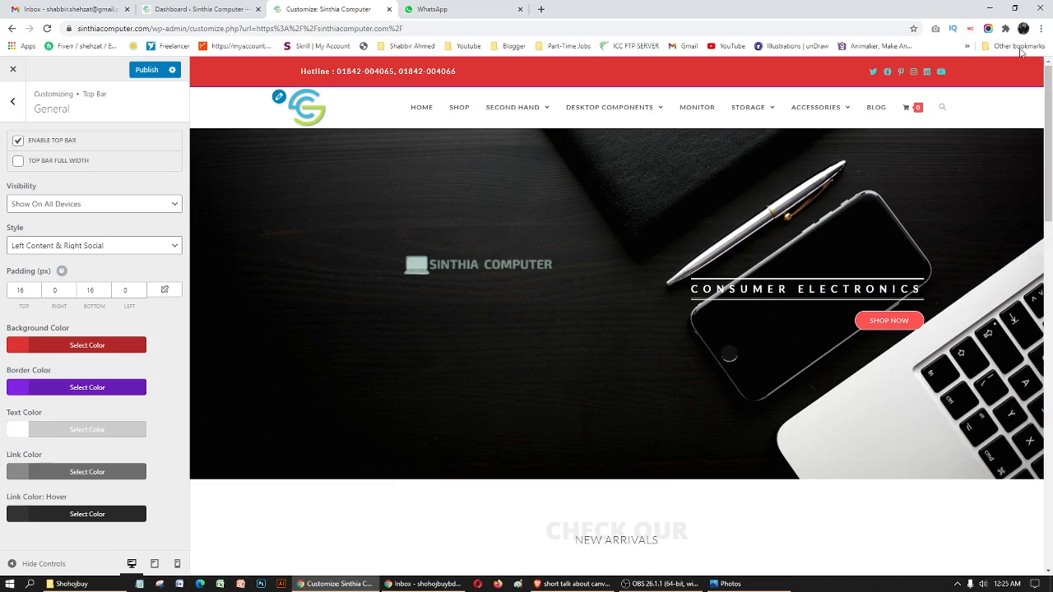
- Set the top bar's text color to yellow #eeee22 and close its color picker
left_click(10, 436)
scroll(105, 481, "down", 2)
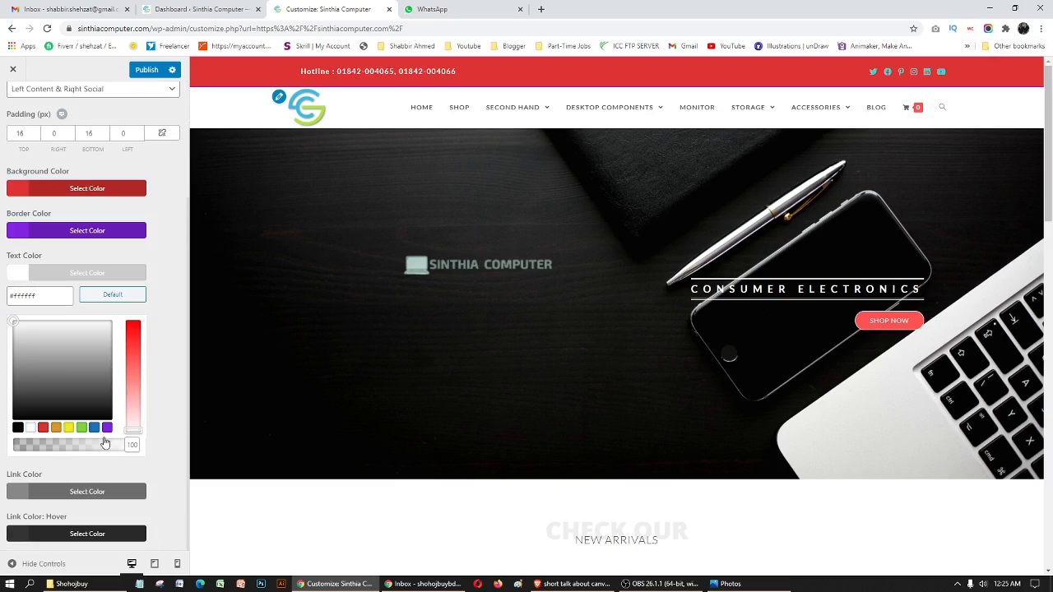
left_click(69, 428)
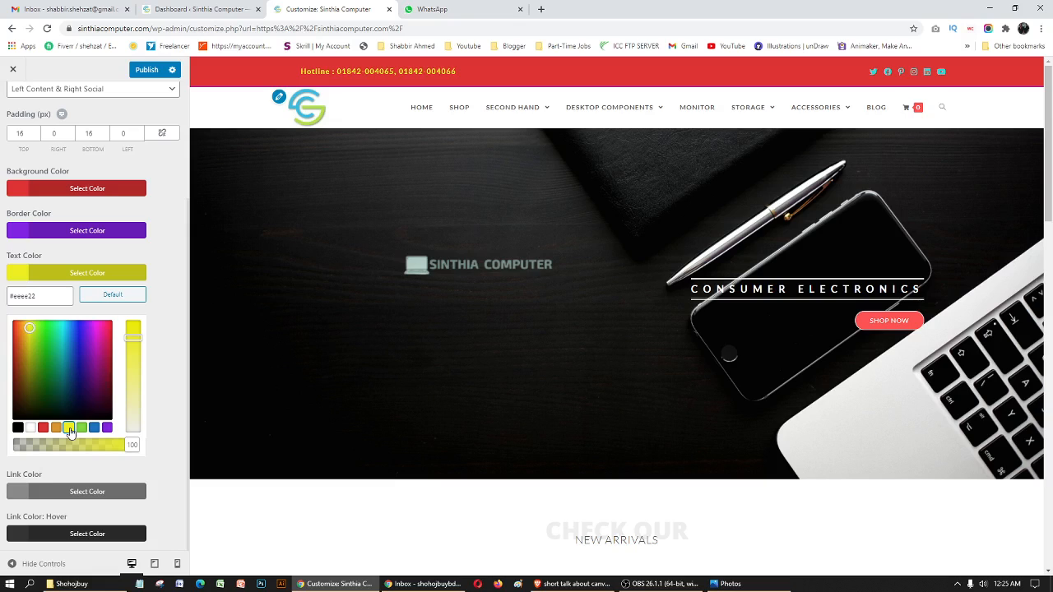
left_click(19, 272)
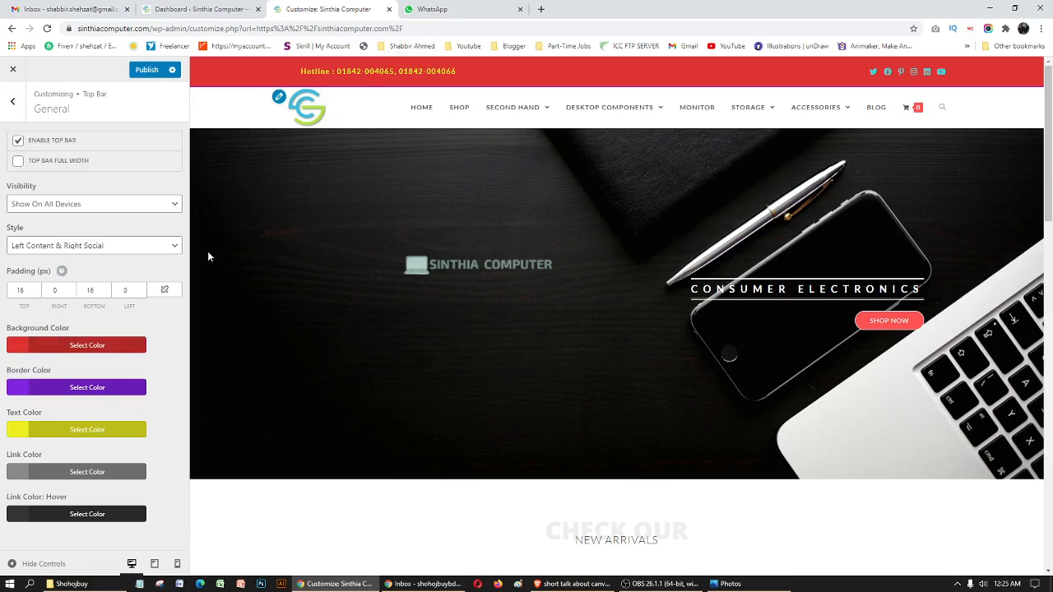
- Try blue #1e73be and white #ffffff for the top bar's link color, reset it to the default #555555 and close its color picker
left_click(18, 473)
scroll(25, 460, "down", 2)
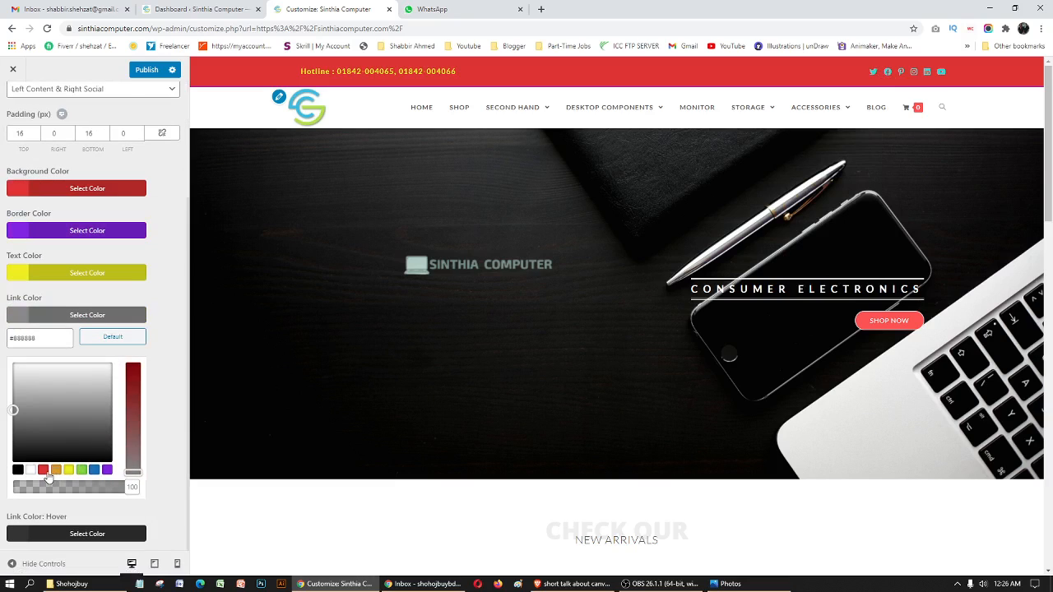
left_click(95, 470)
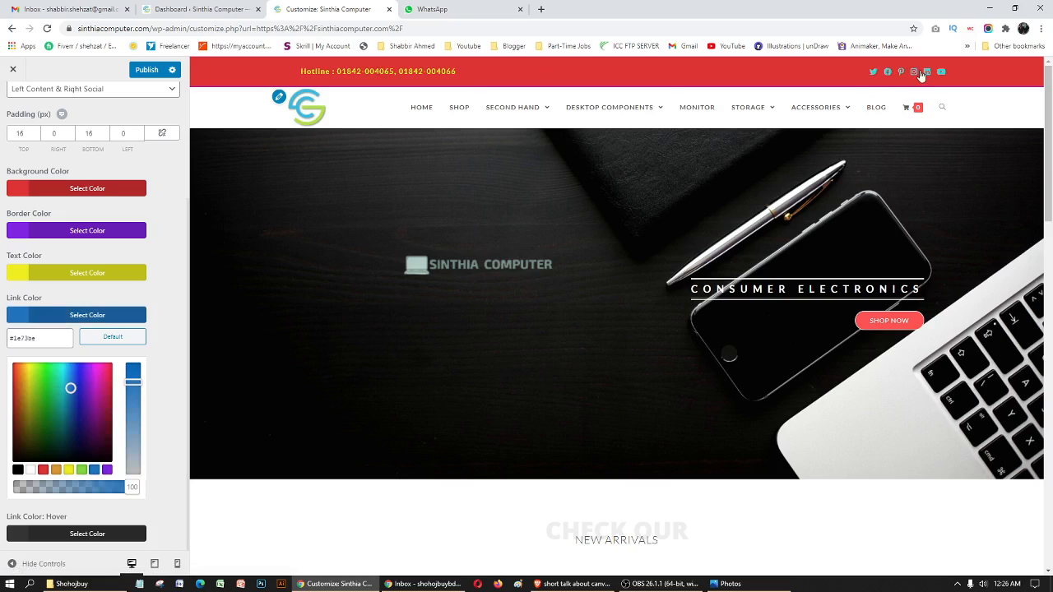
left_click(32, 470)
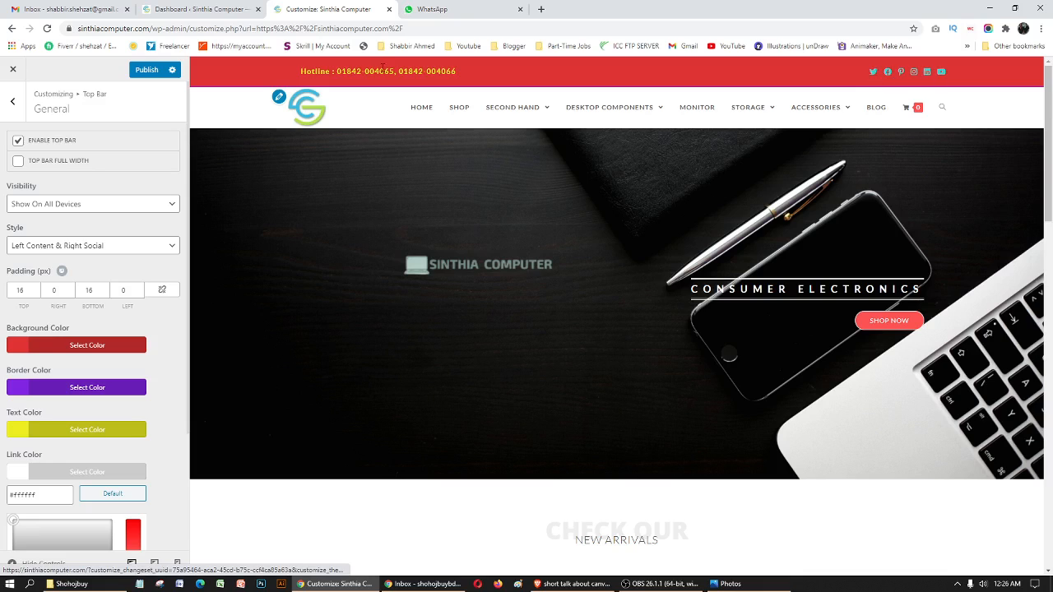
scroll(25, 394, "down", 1)
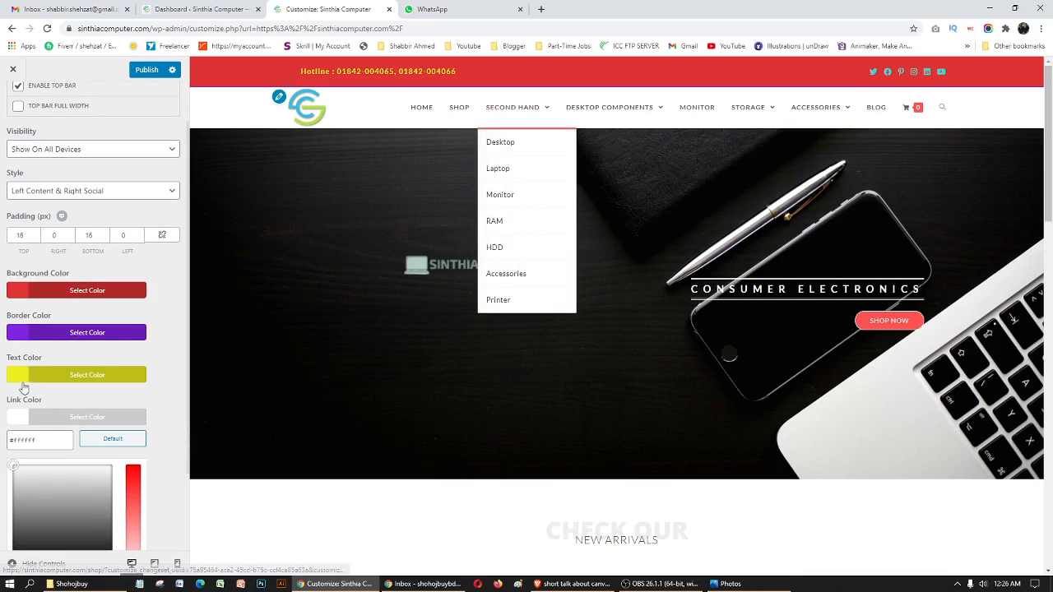
scroll(68, 392, "down", 1)
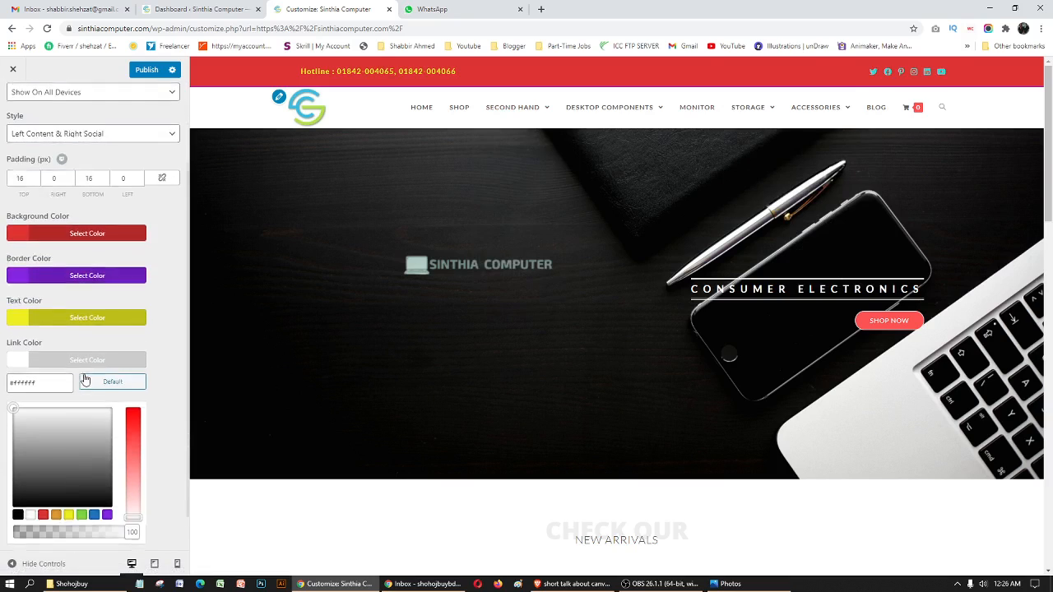
scroll(85, 380, "down", 1)
left_click(85, 337)
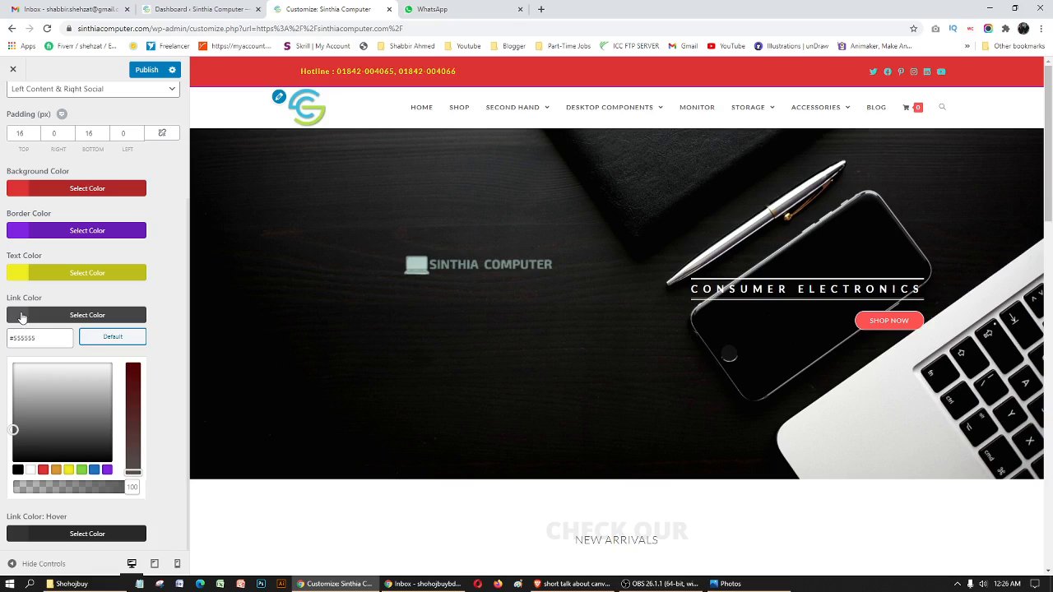
left_click(22, 317)
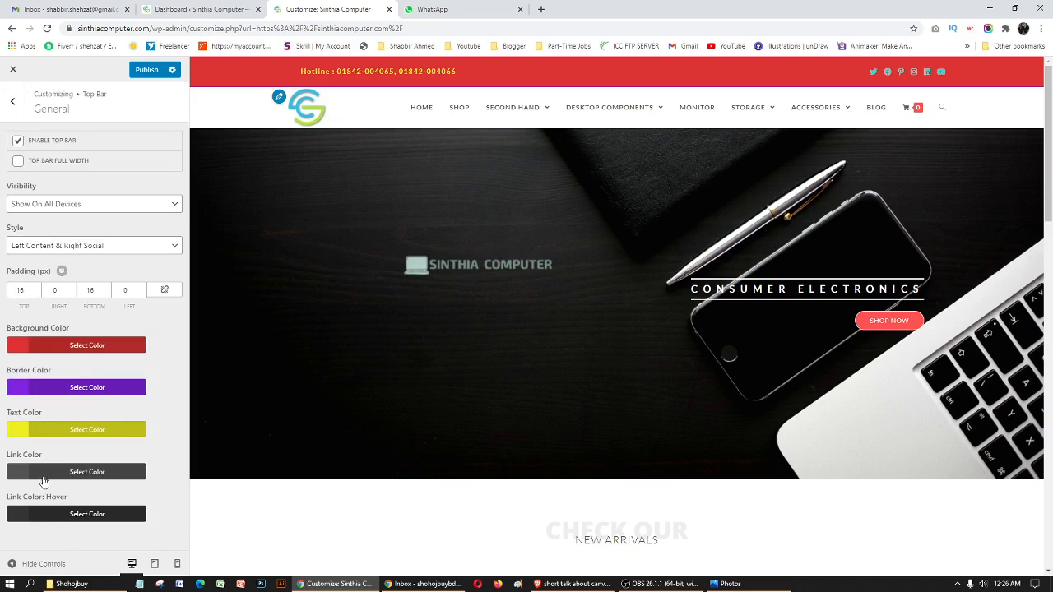
- Open the color picker for the top bar's link hover color and look over the page preview
left_click(17, 516)
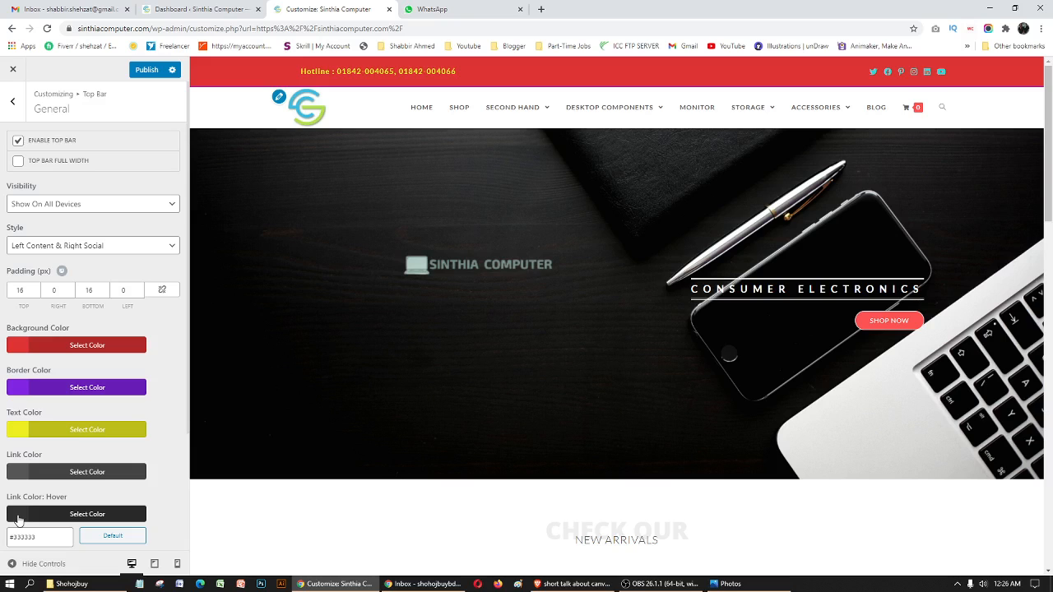
scroll(705, 381, "down", 1)
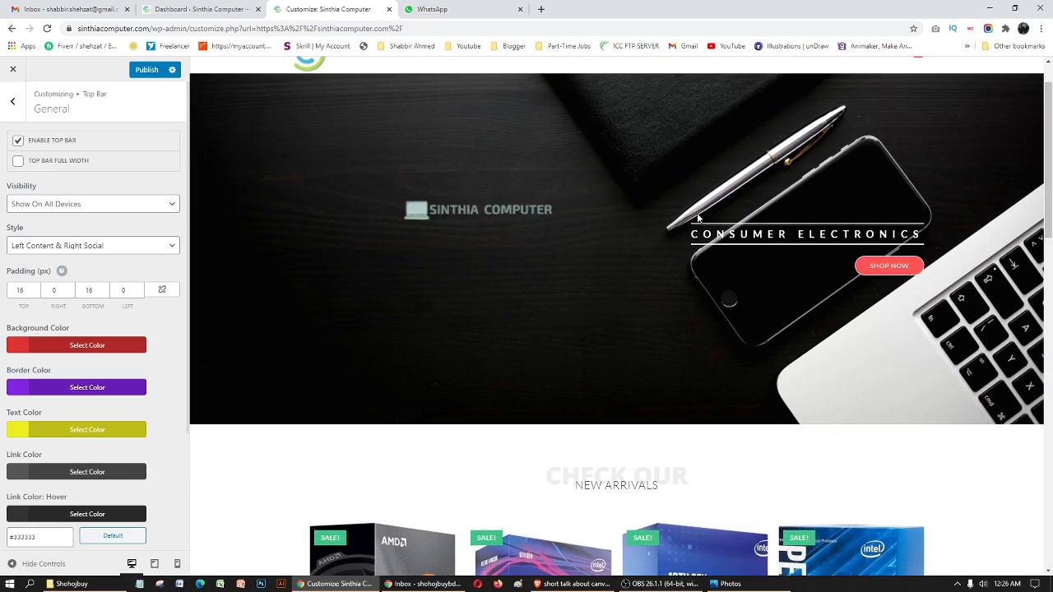
scroll(715, 212, "up", 1)
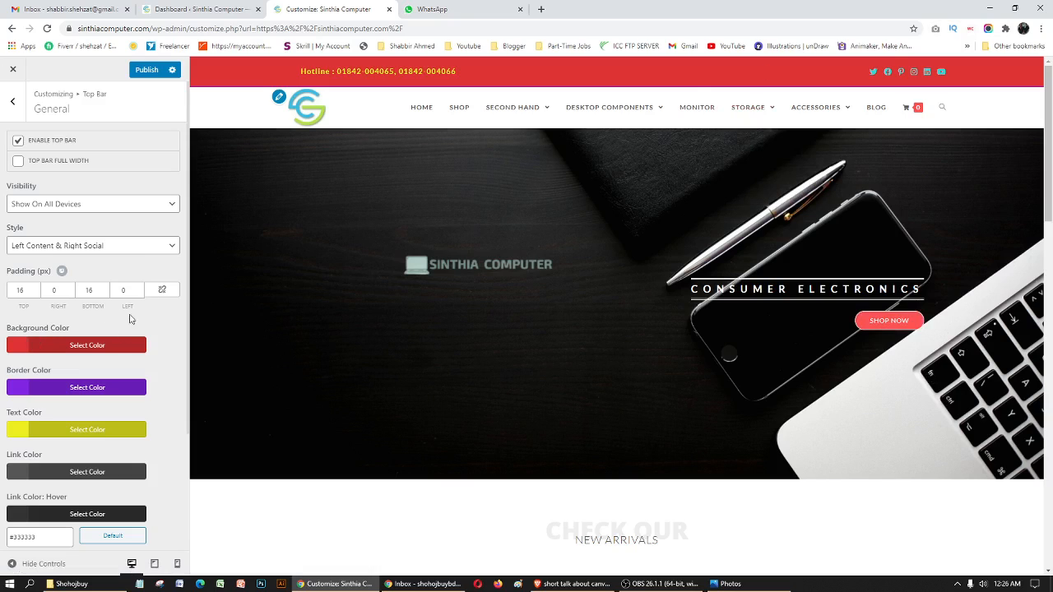
- Leave the top bar's General settings and open its Content settings, rechecking the General settings in between
left_click(13, 104)
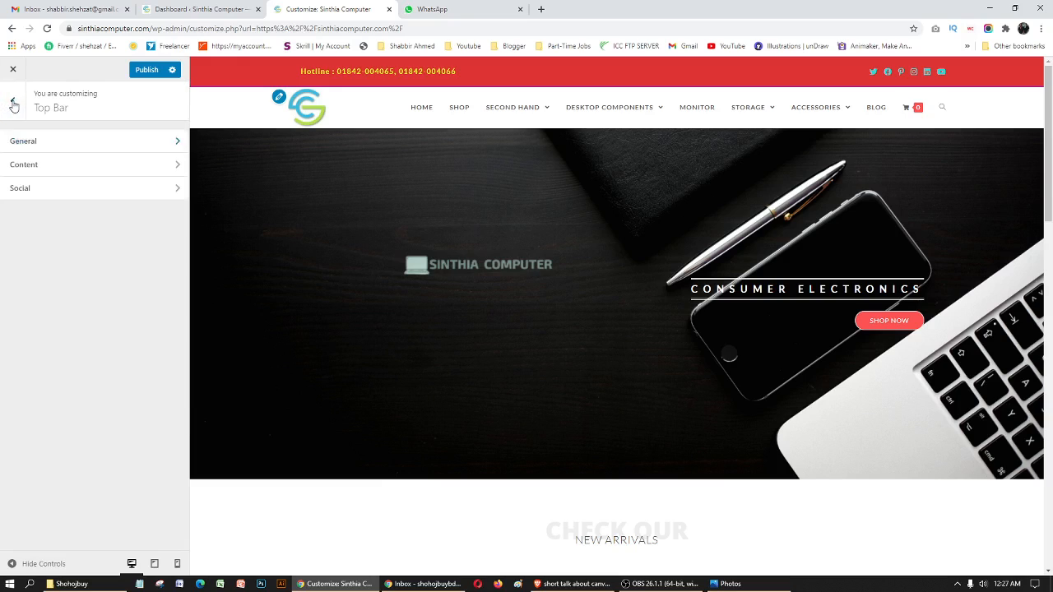
left_click(43, 162)
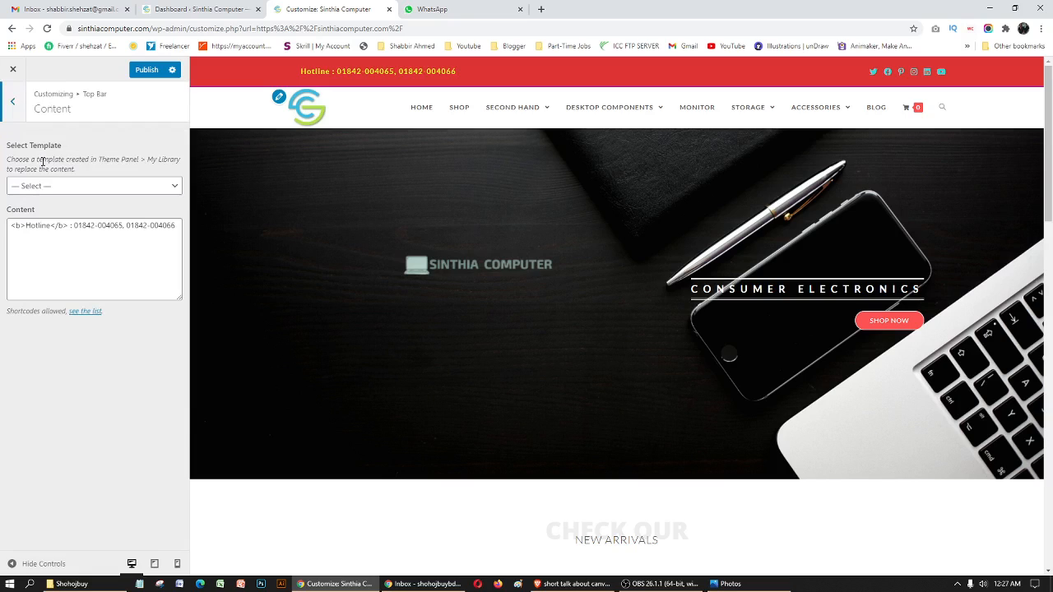
left_click(7, 104)
left_click(43, 146)
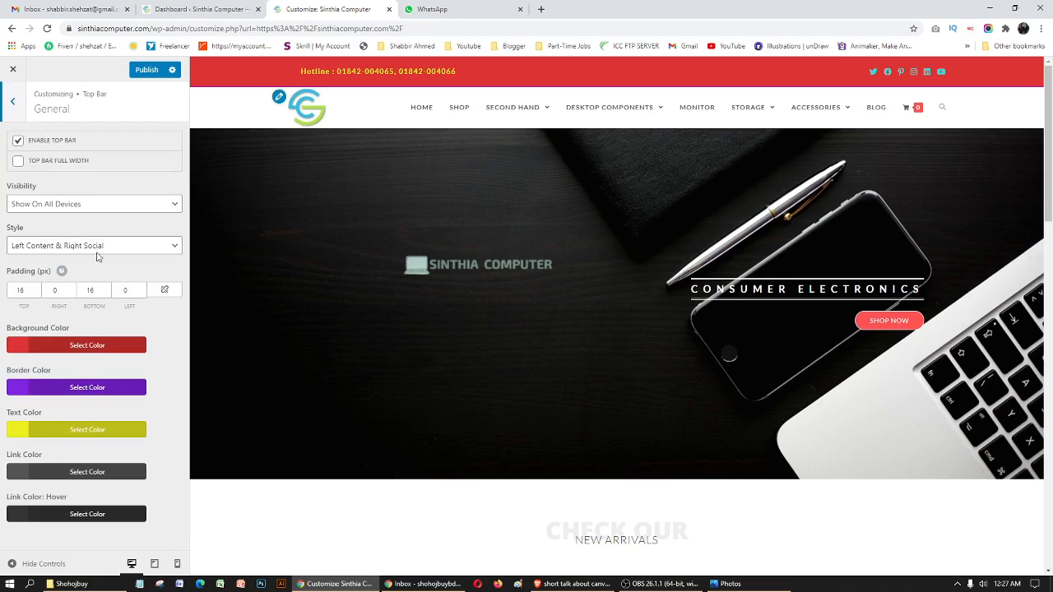
left_click(12, 100)
left_click(72, 165)
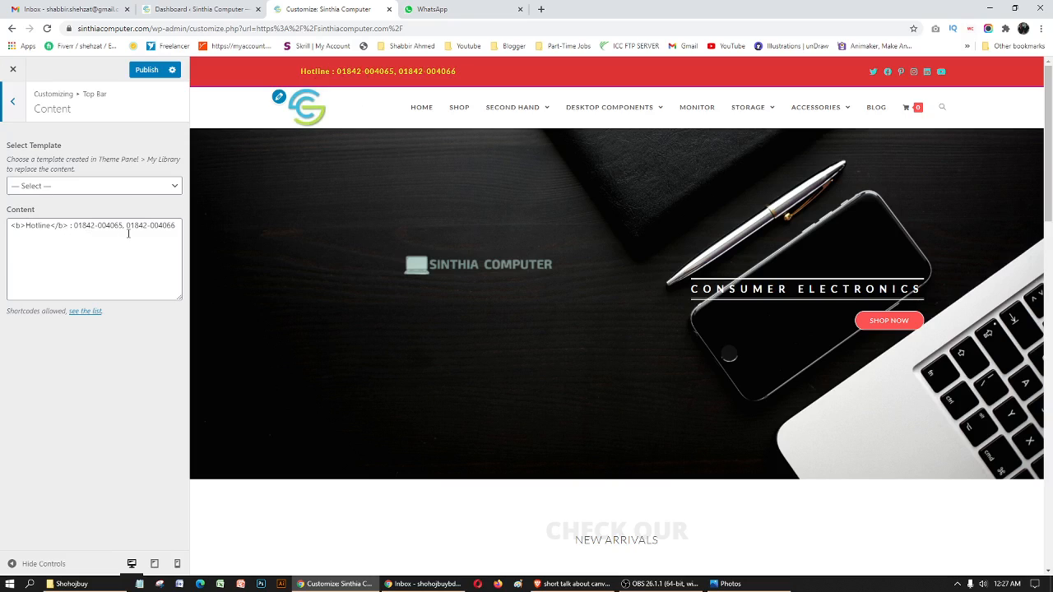
- Try adding an "Address: Dhaka" line with <br><br/> line breaks below the hotline in the top bar content, and remove it
left_click(178, 225)
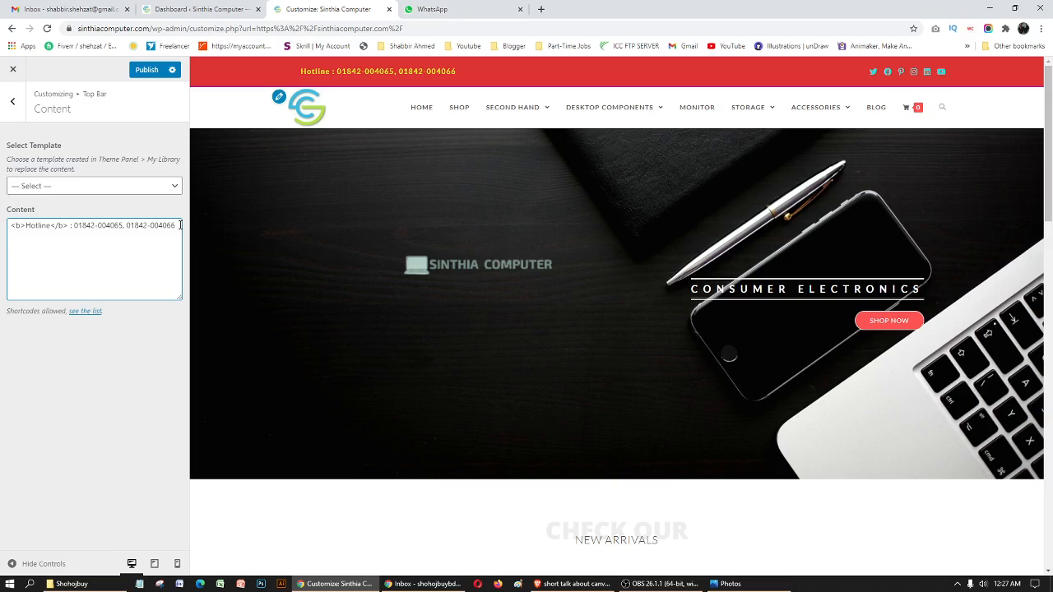
key("Return")
key("Return")
type("Addres")
type("s: Dhaka")
type("<>")
type("<>")
type("/")
type("br")
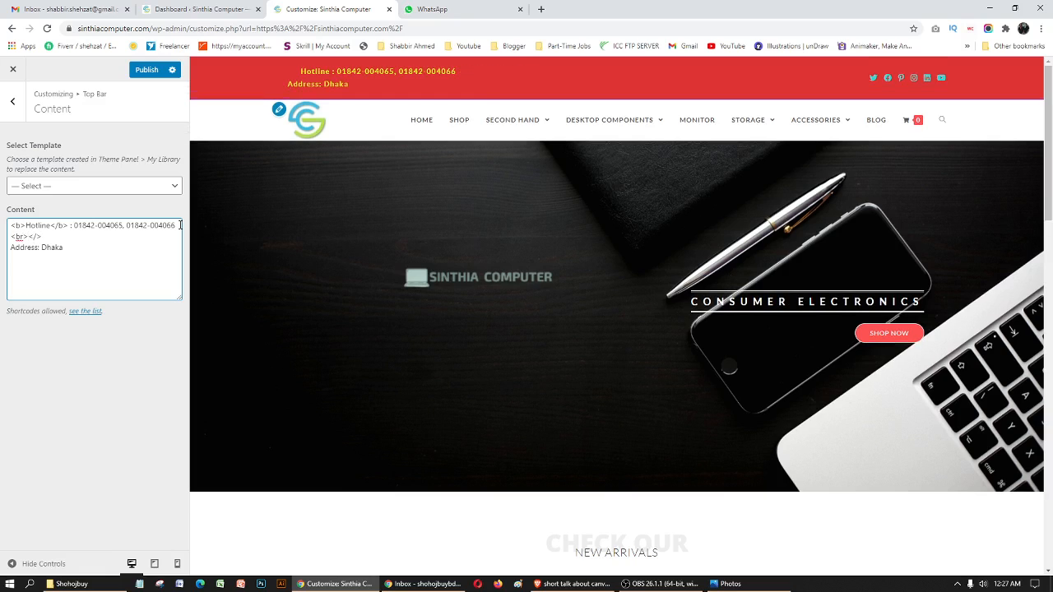
type("r")
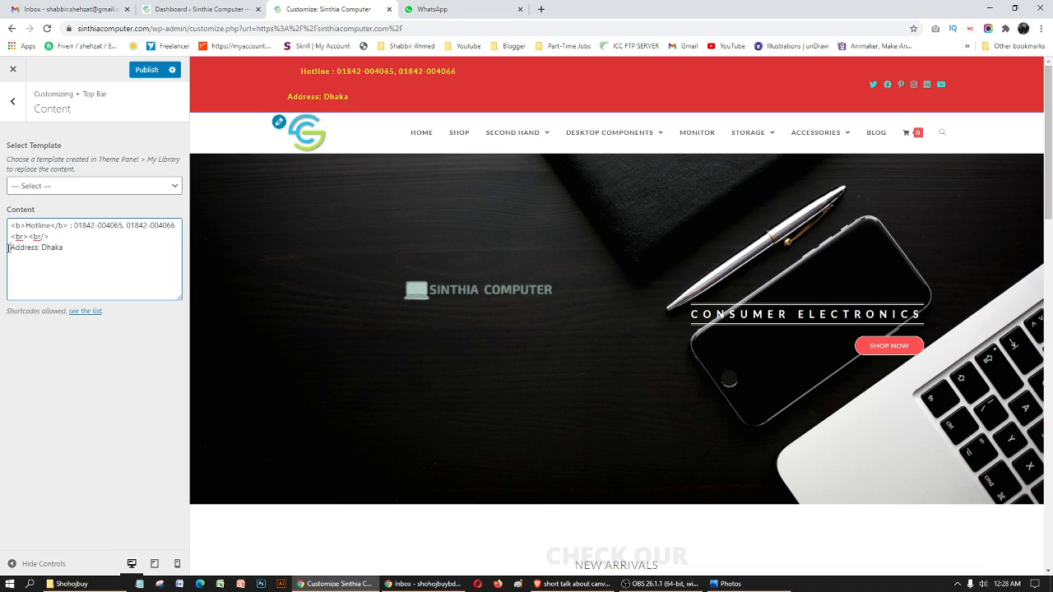
left_click_drag(49, 238, 4, 240)
key("BackSpace")
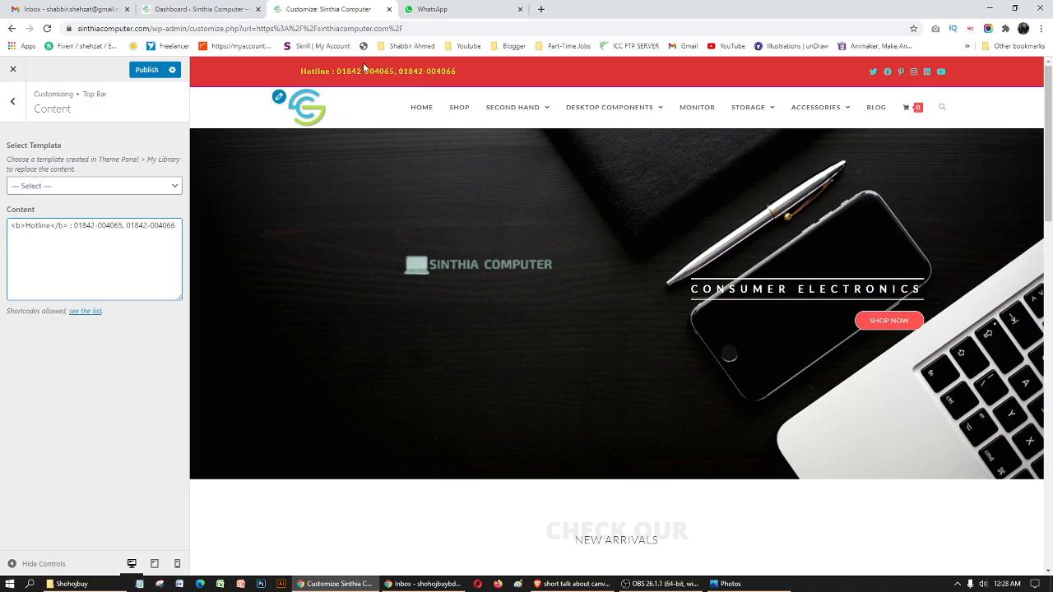
- Leave the Content settings and open the top bar's Social settings
left_click_drag(1051, 97, 1050, 31)
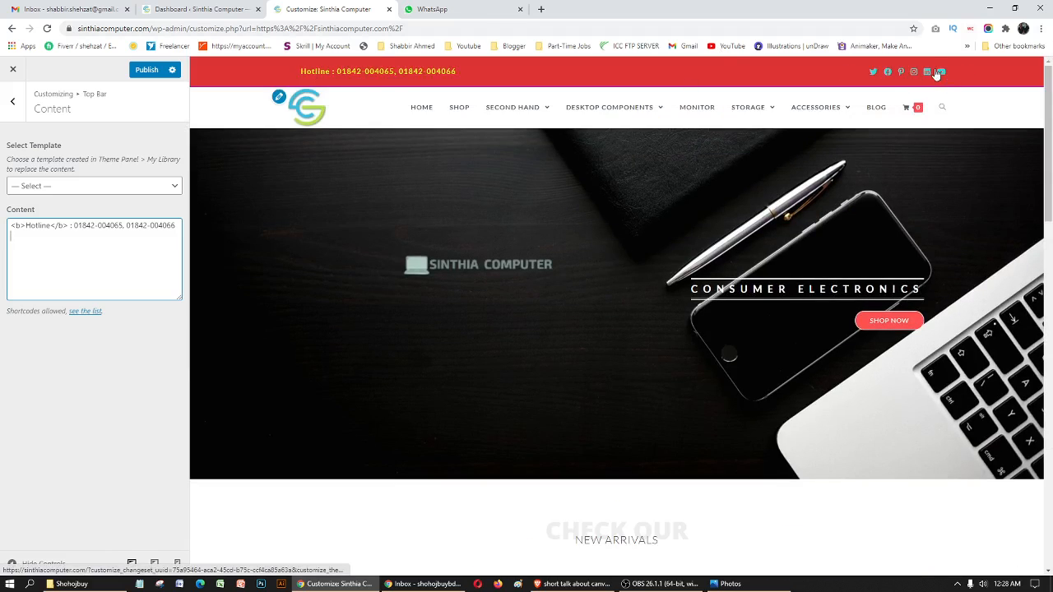
left_click(13, 102)
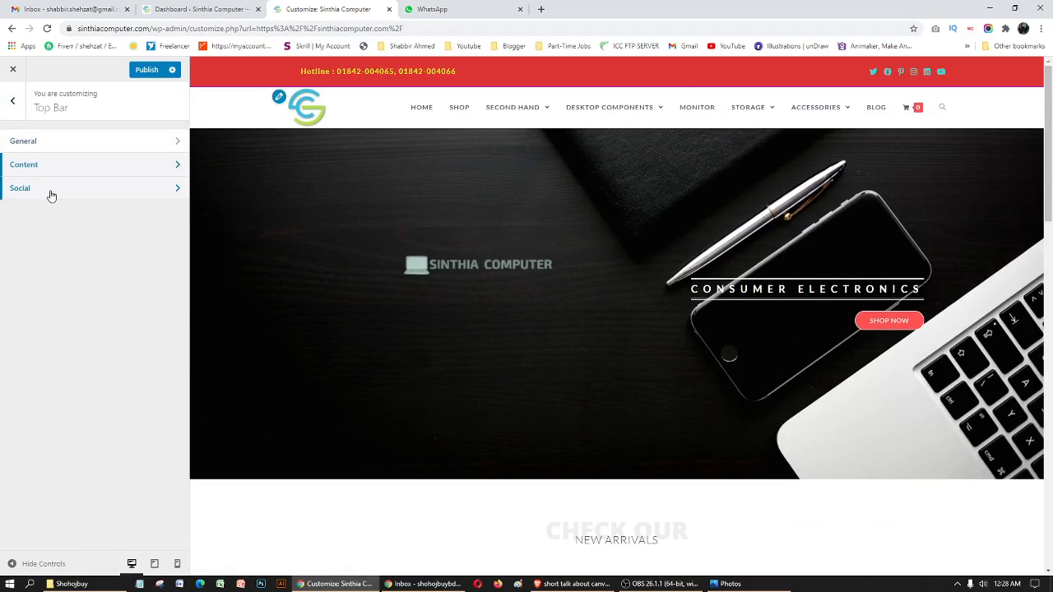
left_click(84, 200)
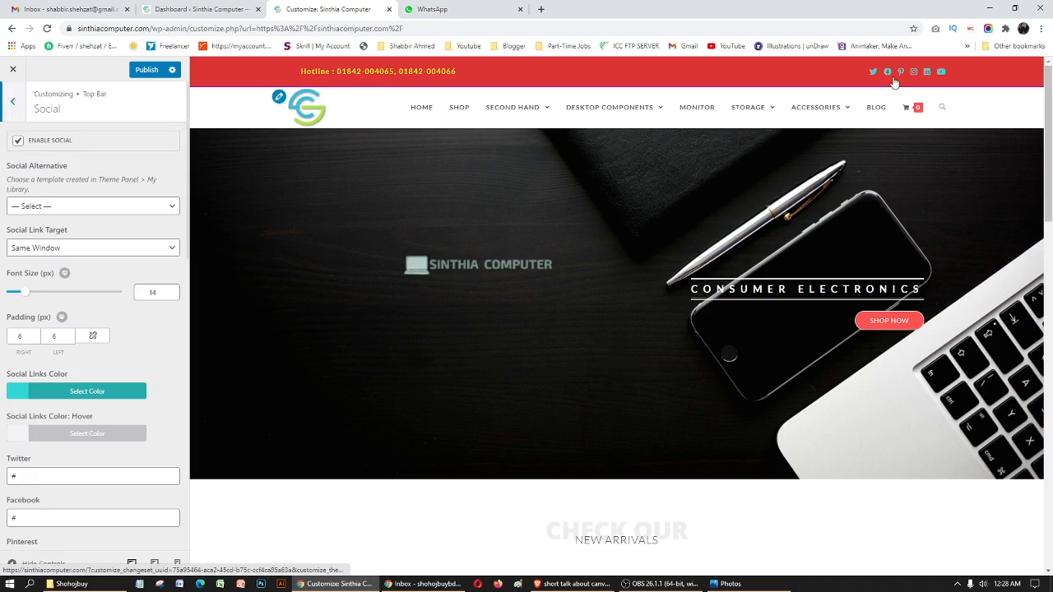
- Try the Footer Callout template as the top bar's social alternative and set it back to no template
left_click(48, 207)
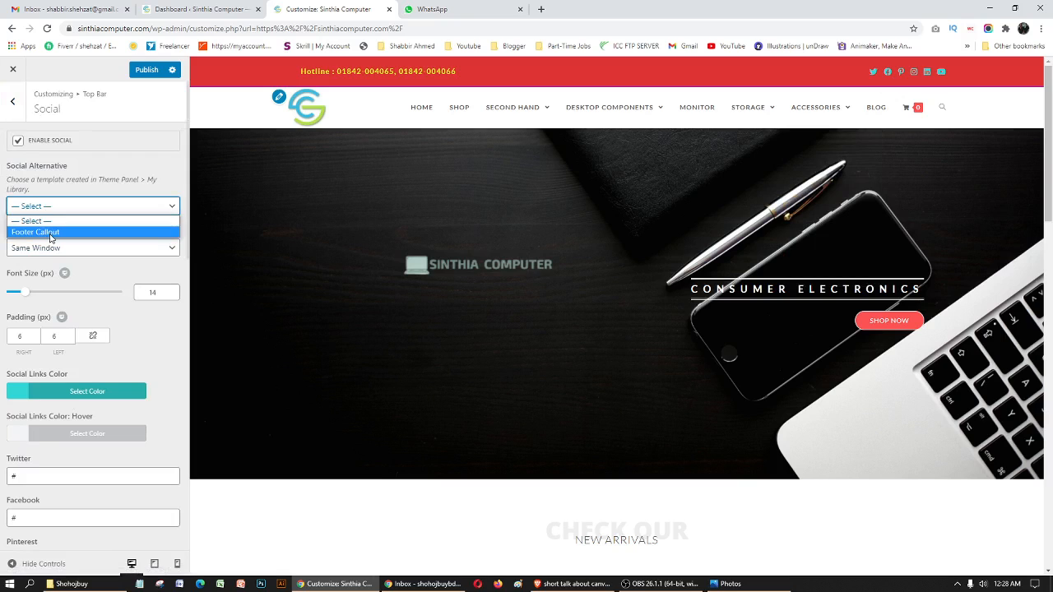
left_click(50, 233)
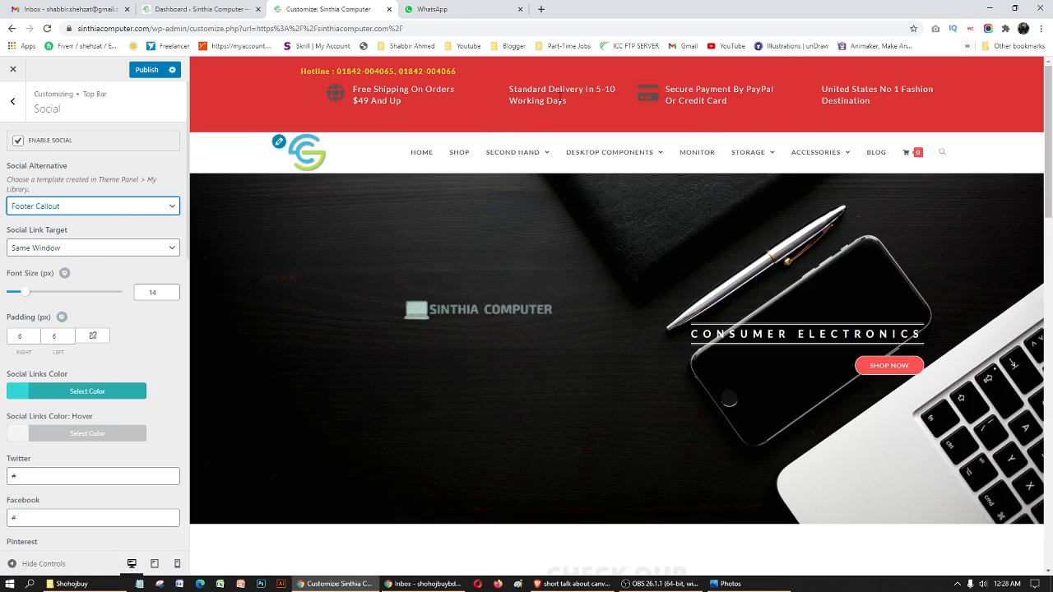
left_click(126, 218)
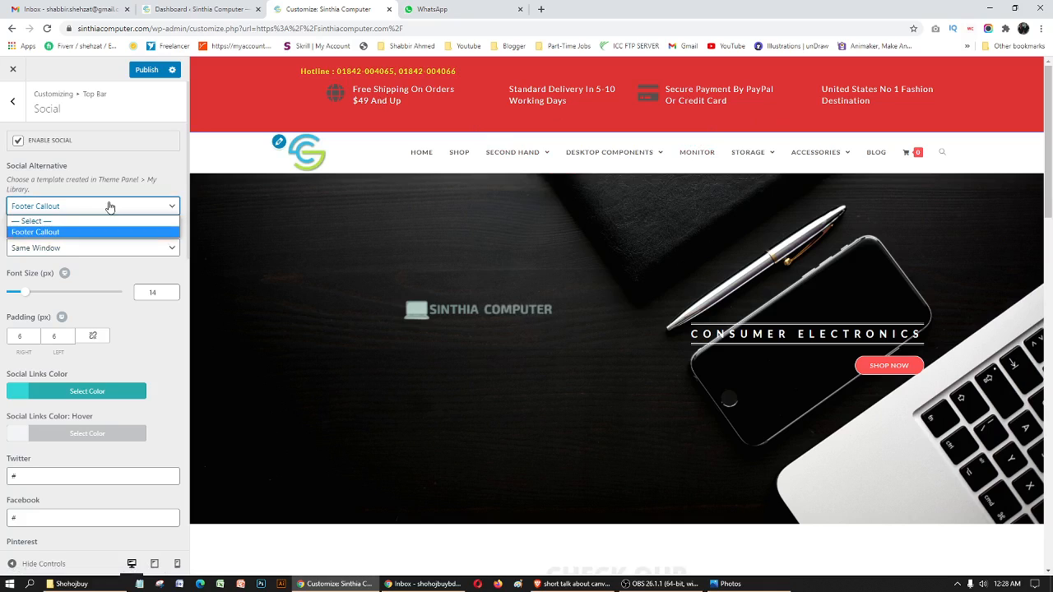
left_click(59, 220)
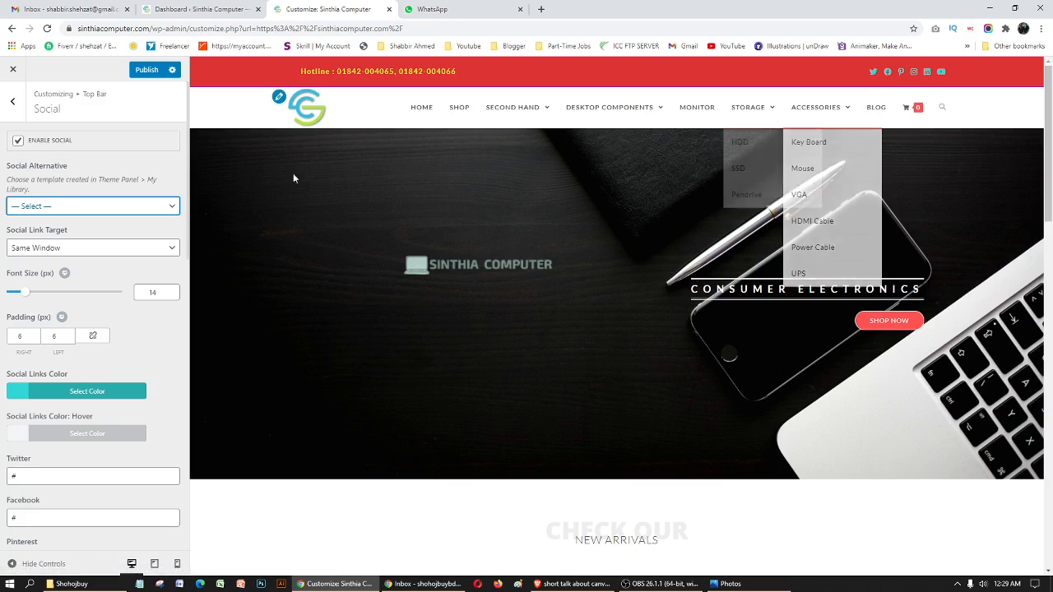
- Look through the Twitter, Facebook and Pinterest link fields in the top bar's social settings
scroll(99, 296, "down", 2)
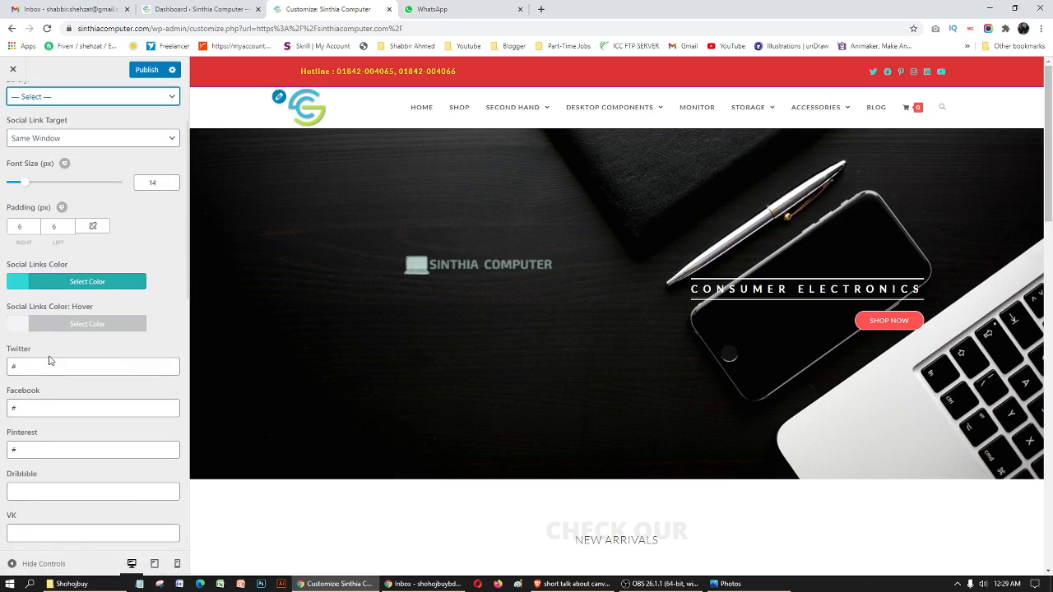
left_click(26, 367)
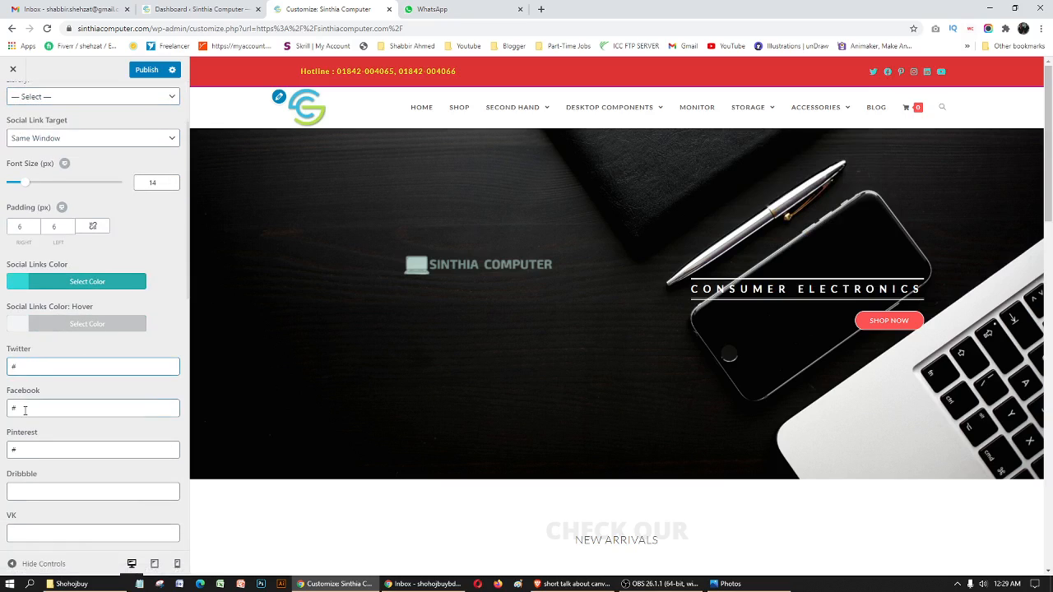
left_click_drag(25, 409, 9, 409)
scroll(83, 416, "down", 2)
left_click_drag(14, 340, 18, 344)
scroll(82, 359, "up", 2)
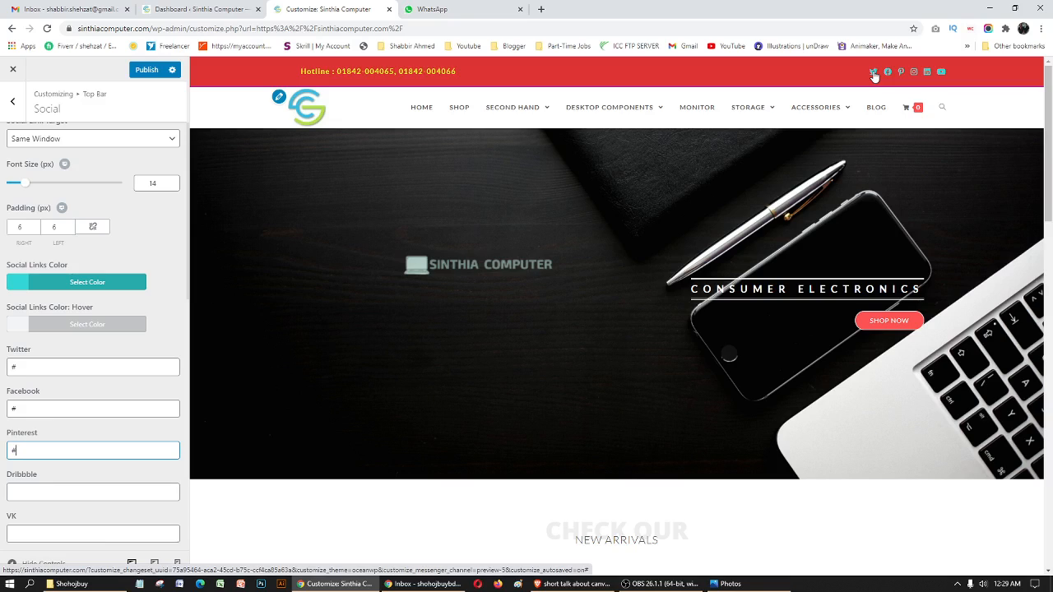
- Try a Facebook profile URL as the Twitter link and set the link back to "#"
left_click(32, 363)
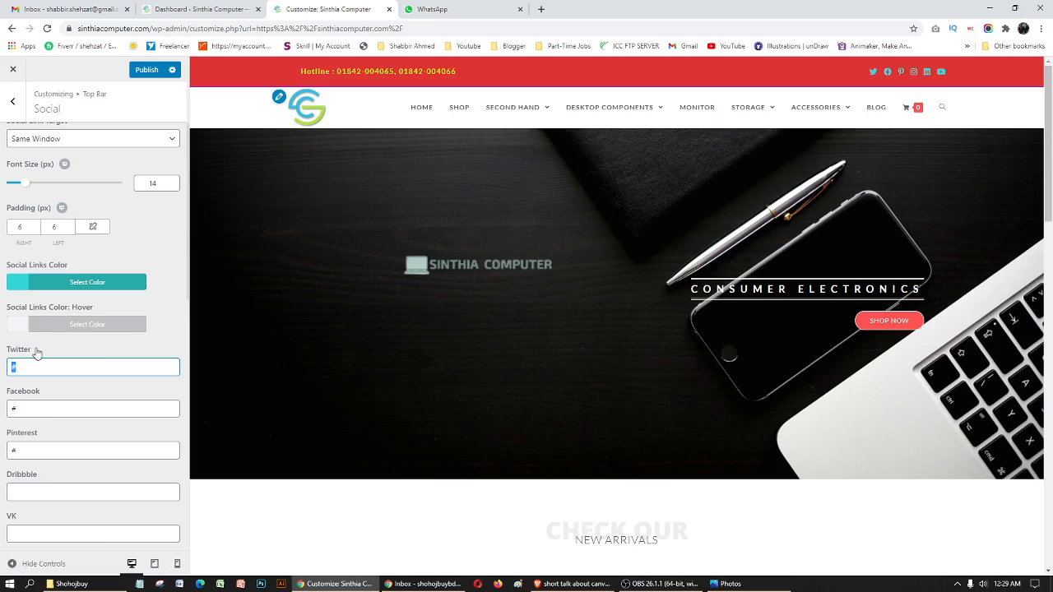
type("www.facebook.com/s")
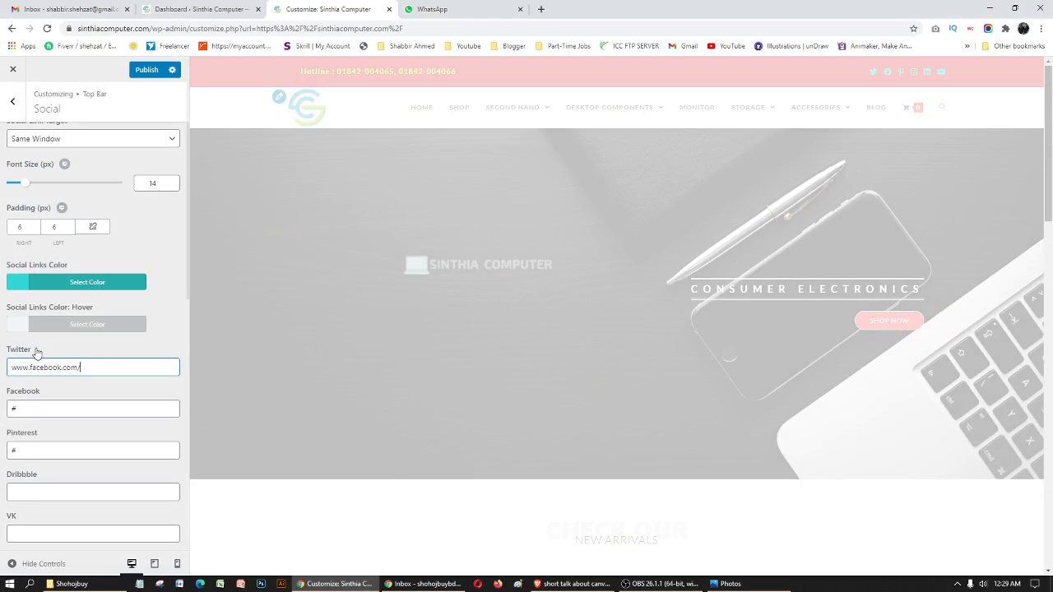
key("BackSpace")
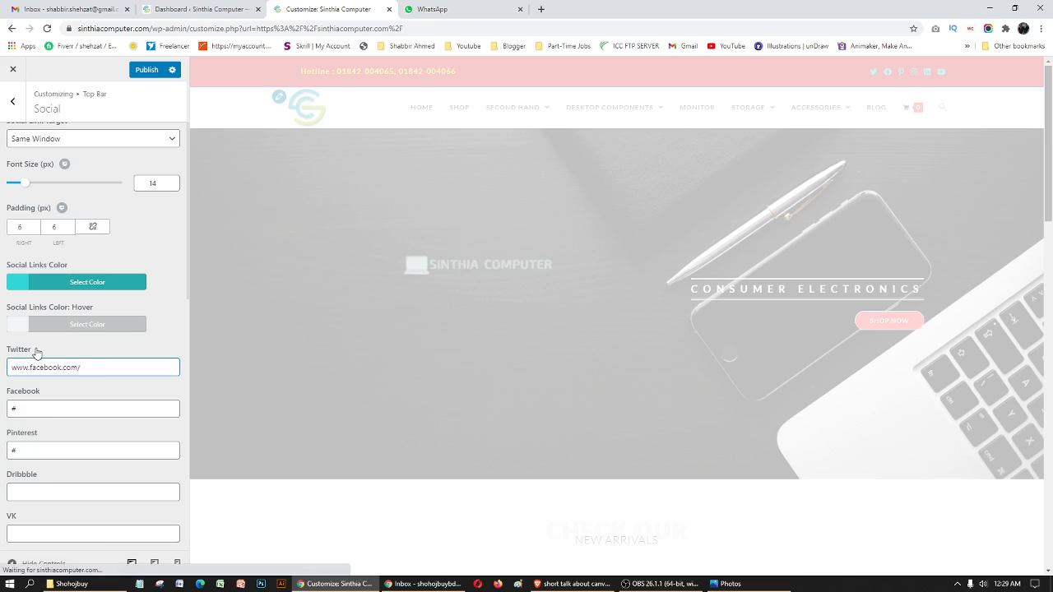
type("shabbir")
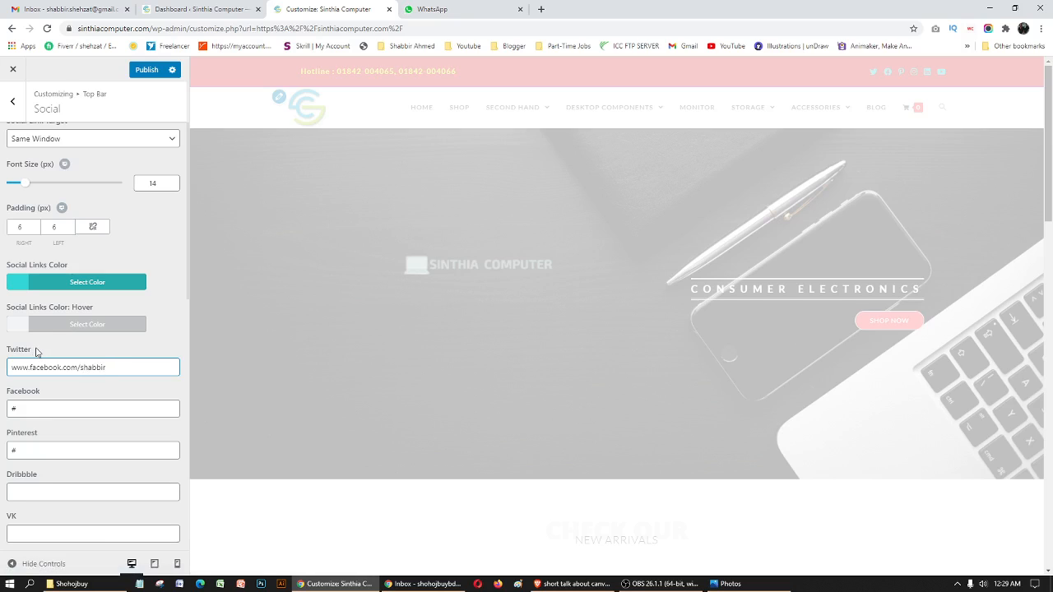
left_click_drag(106, 367, 1, 384)
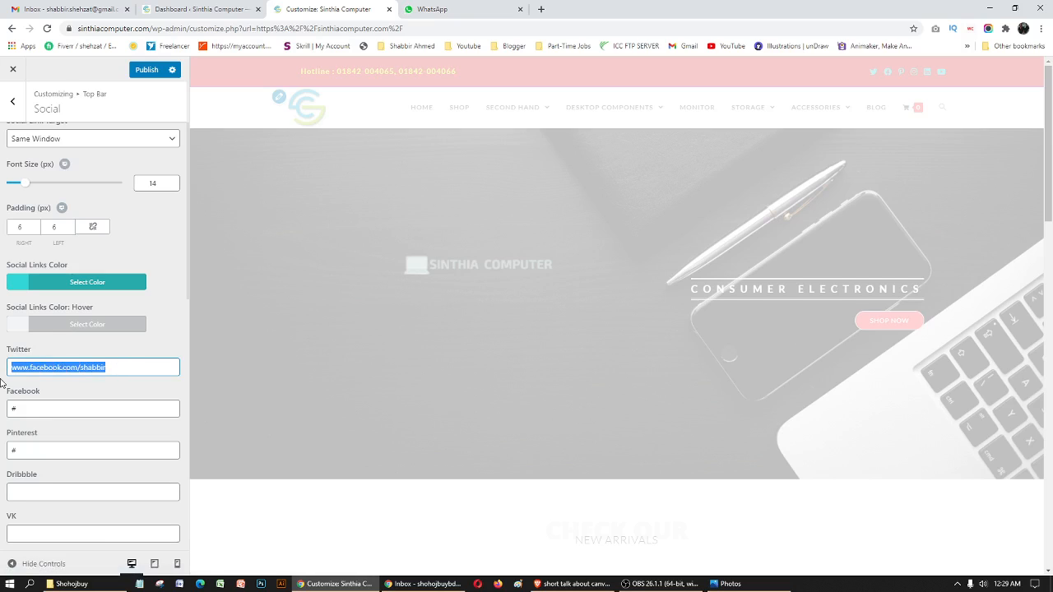
key("BackSpace")
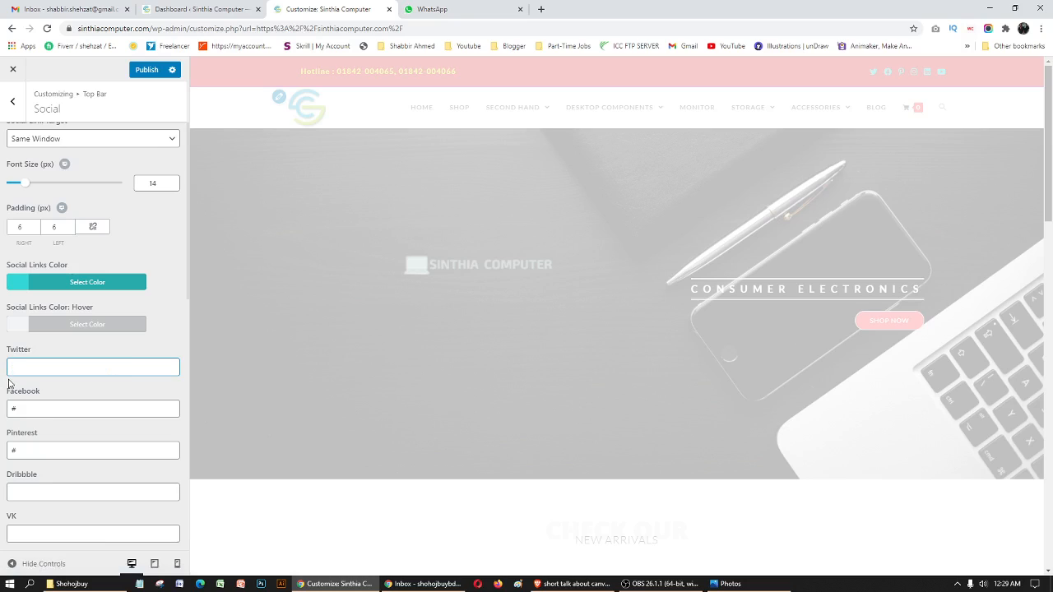
type("#")
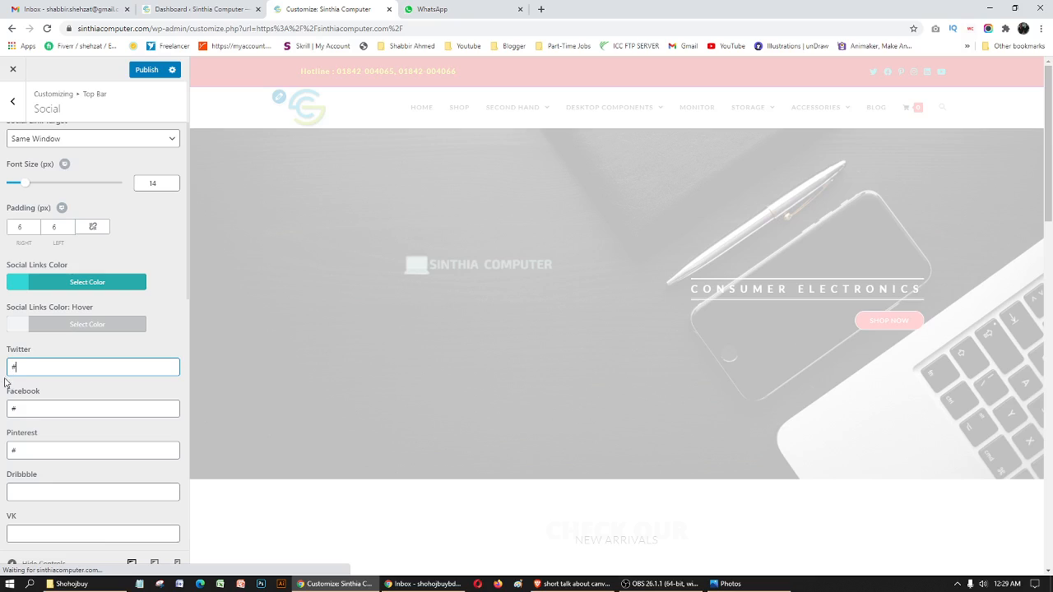
left_click(46, 410)
left_click_drag(56, 413, 2, 415)
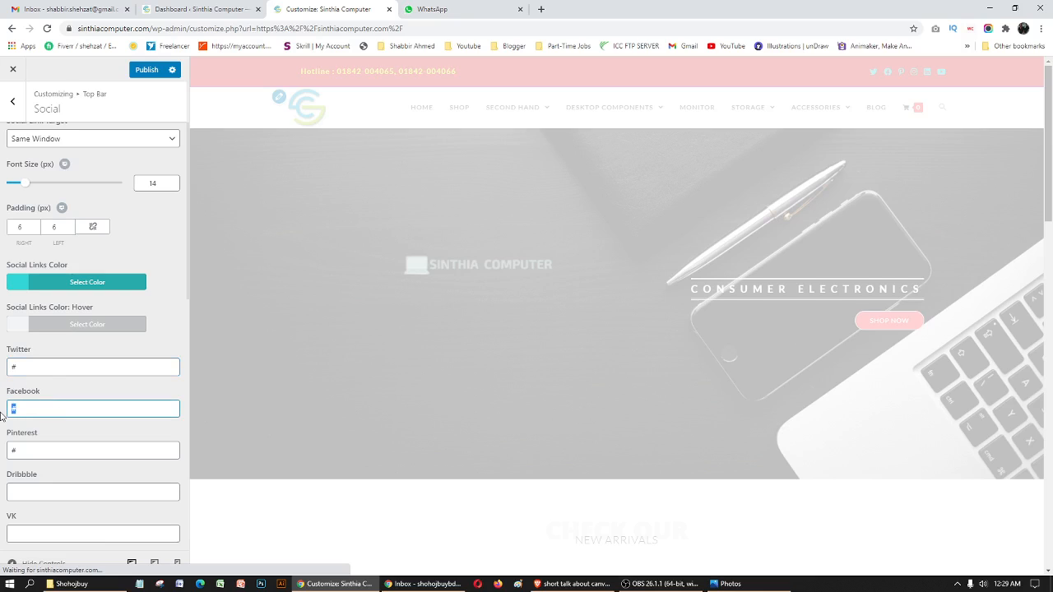
left_click(53, 371)
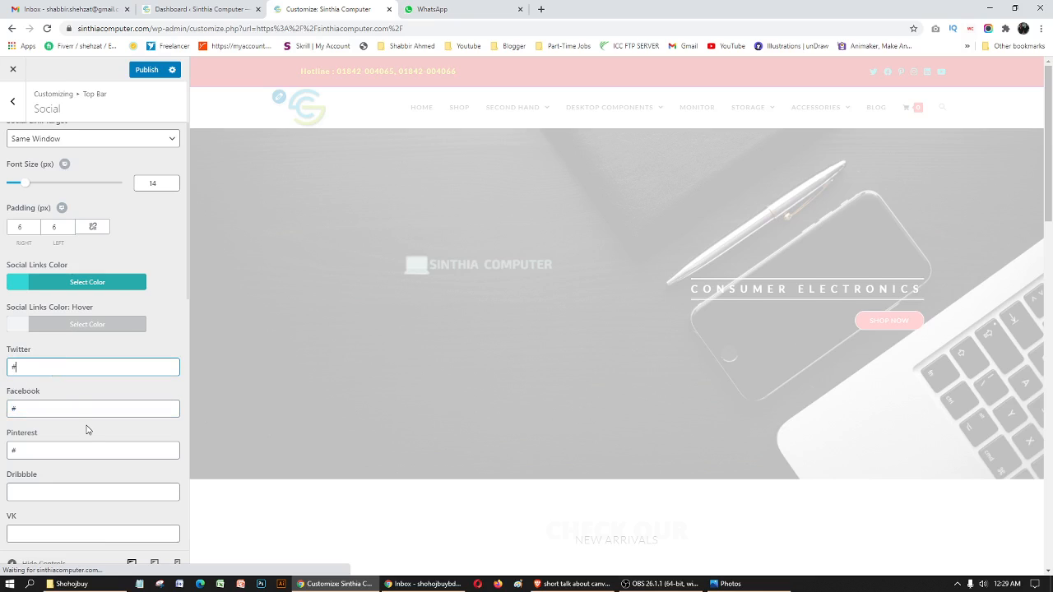
- Set the top bar's social link target to New Window and briefly open and close a blank browser tab
scroll(86, 429, "up", 2)
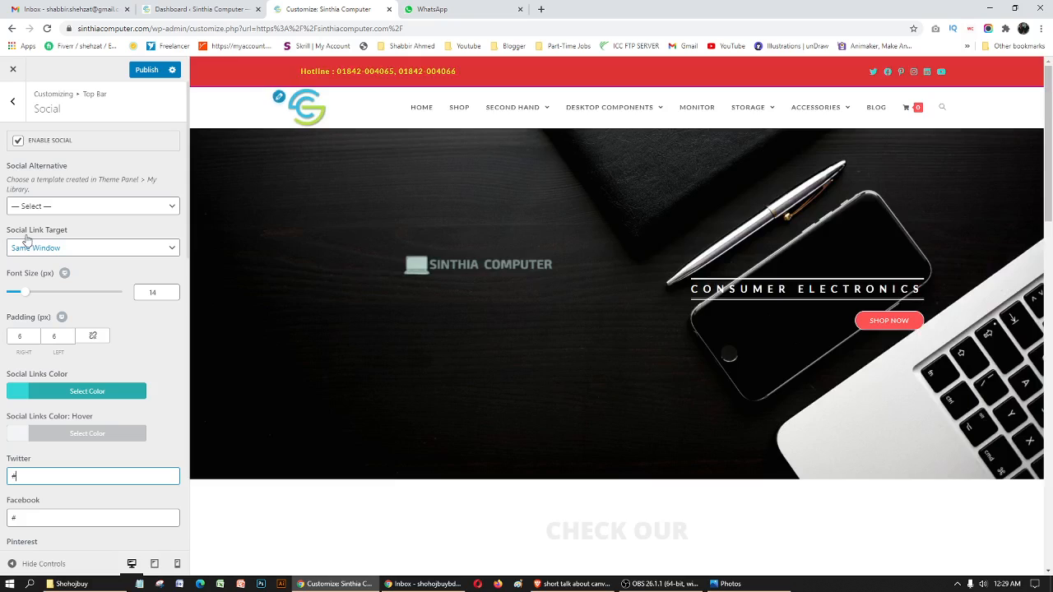
left_click(112, 256)
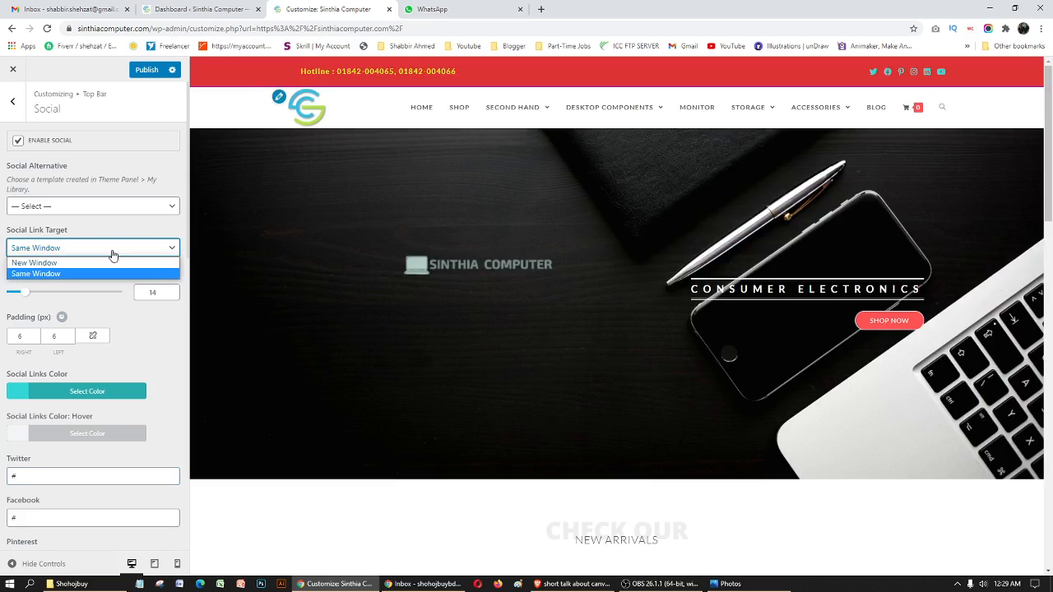
left_click(58, 262)
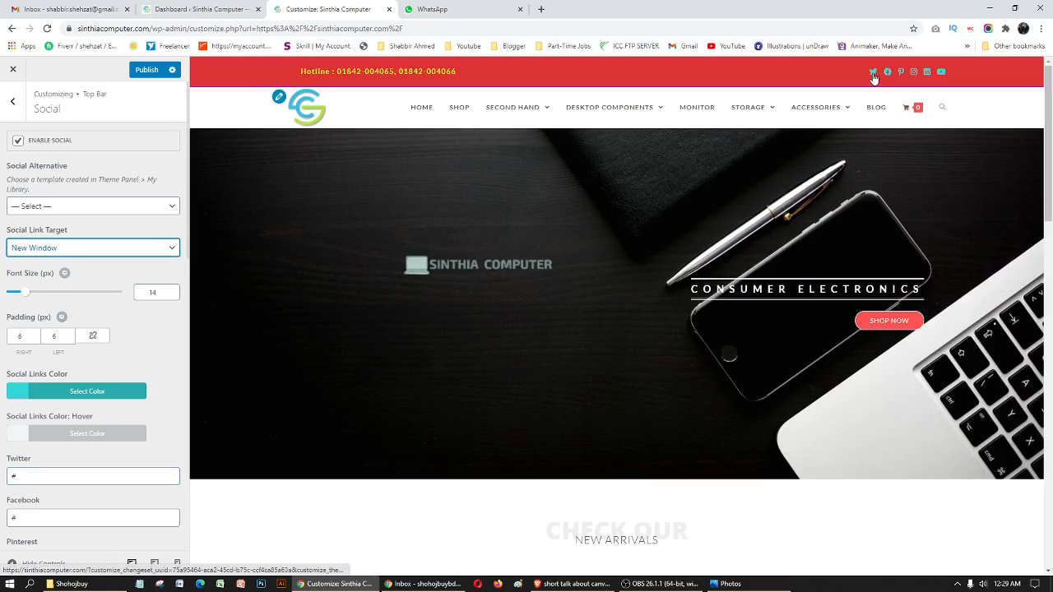
left_click(542, 10)
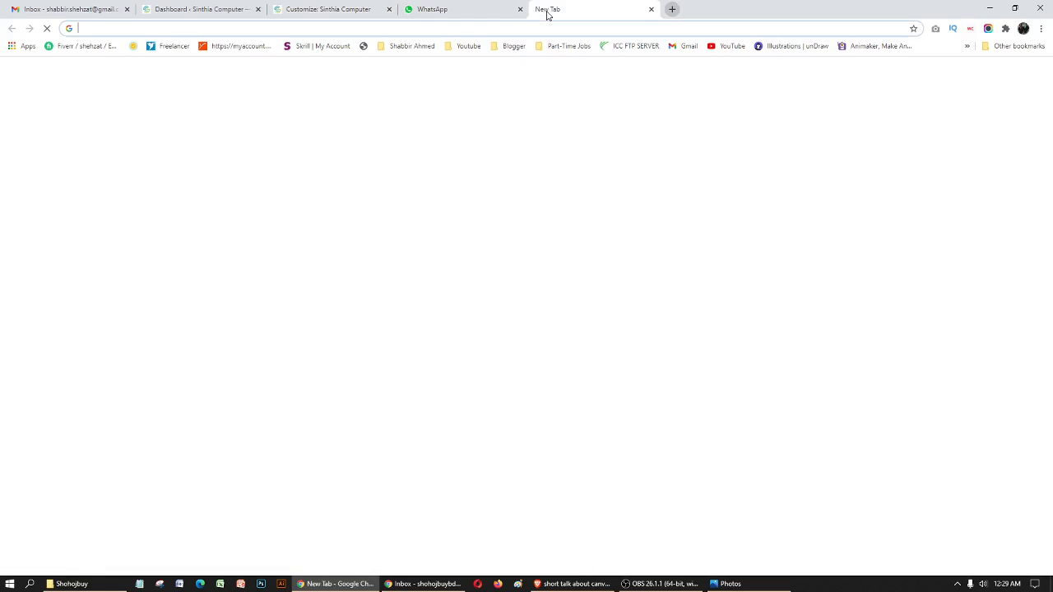
left_click(651, 9)
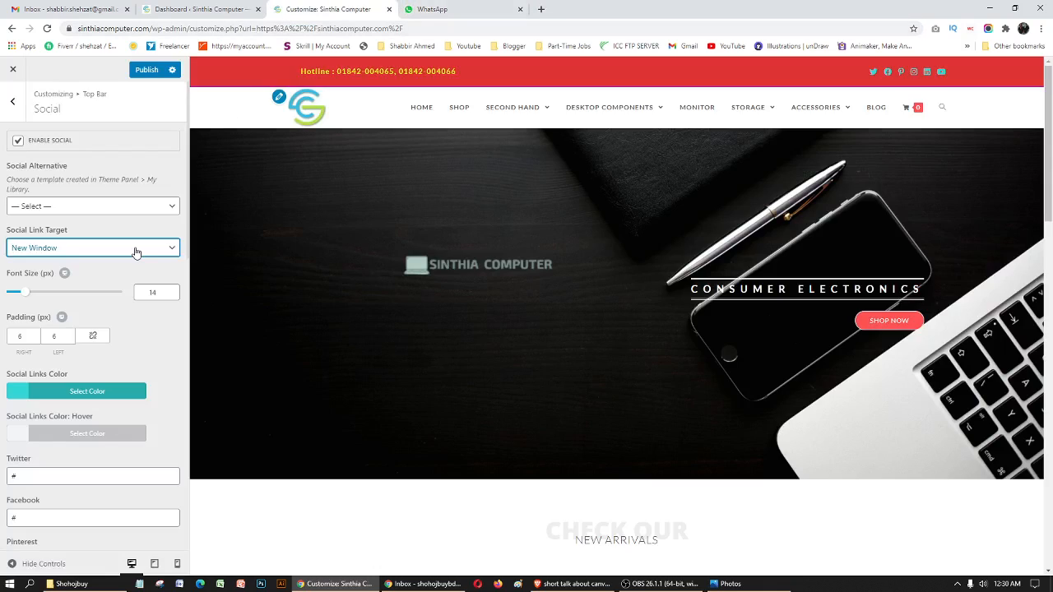
- Replace the top bar's Twitter link with the account's profile URL copied from Twitter
left_click_drag(21, 476, 2, 479)
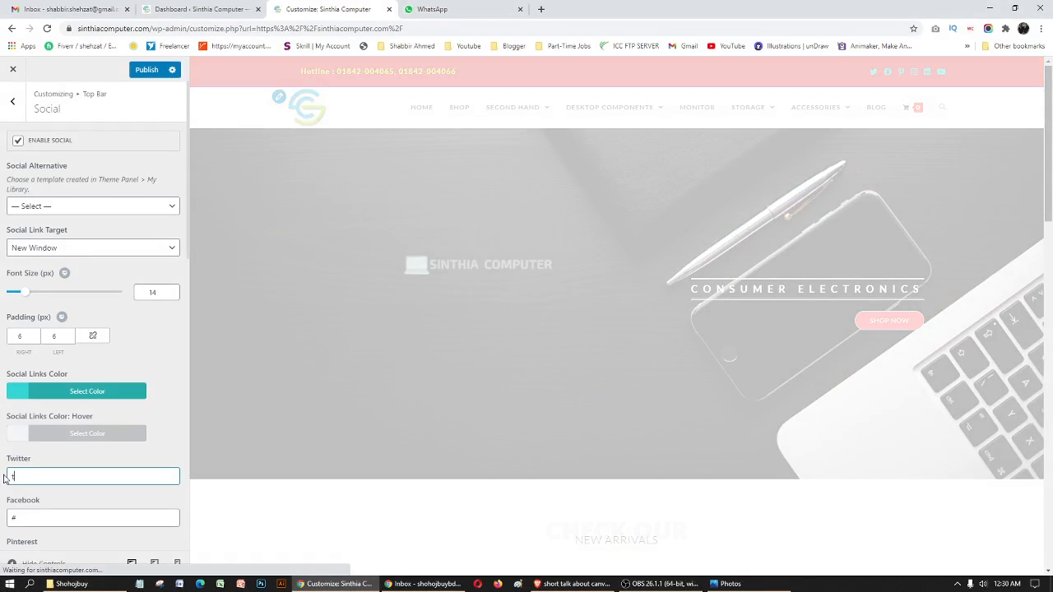
left_click(542, 9)
type("twi")
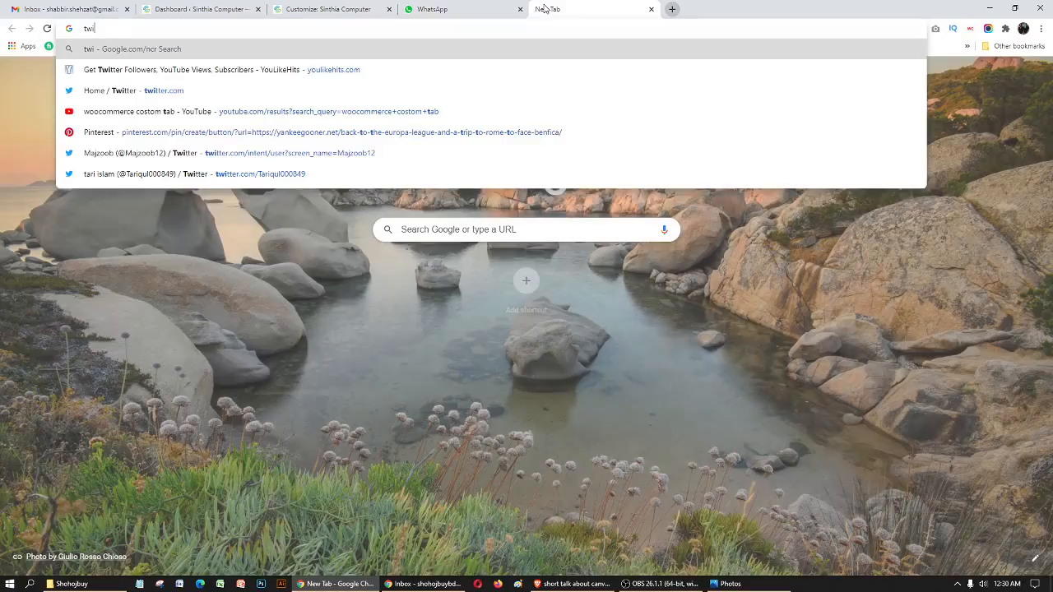
type("tter")
key("Return")
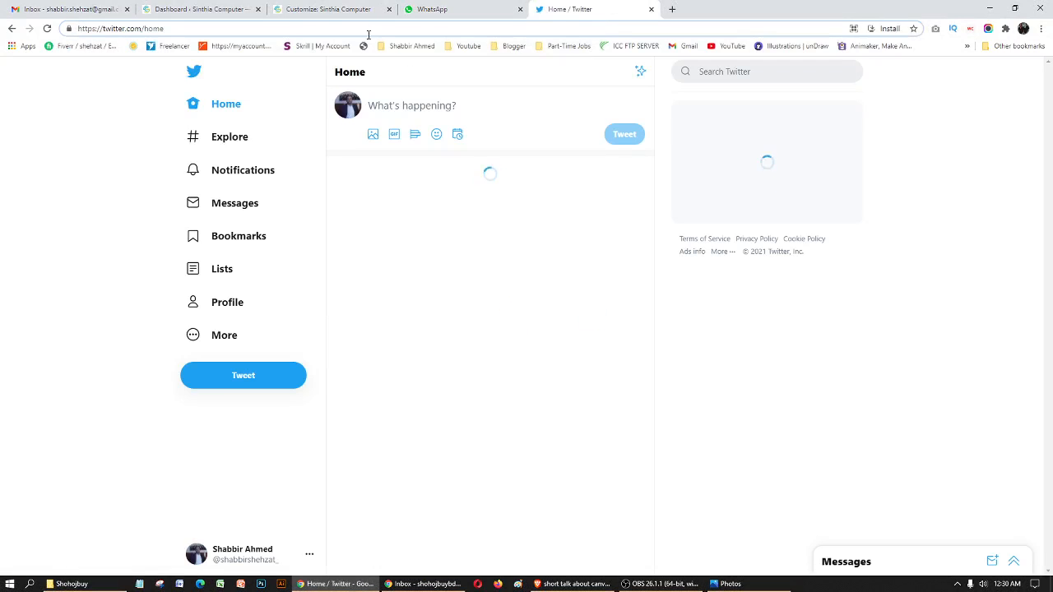
left_click(225, 302)
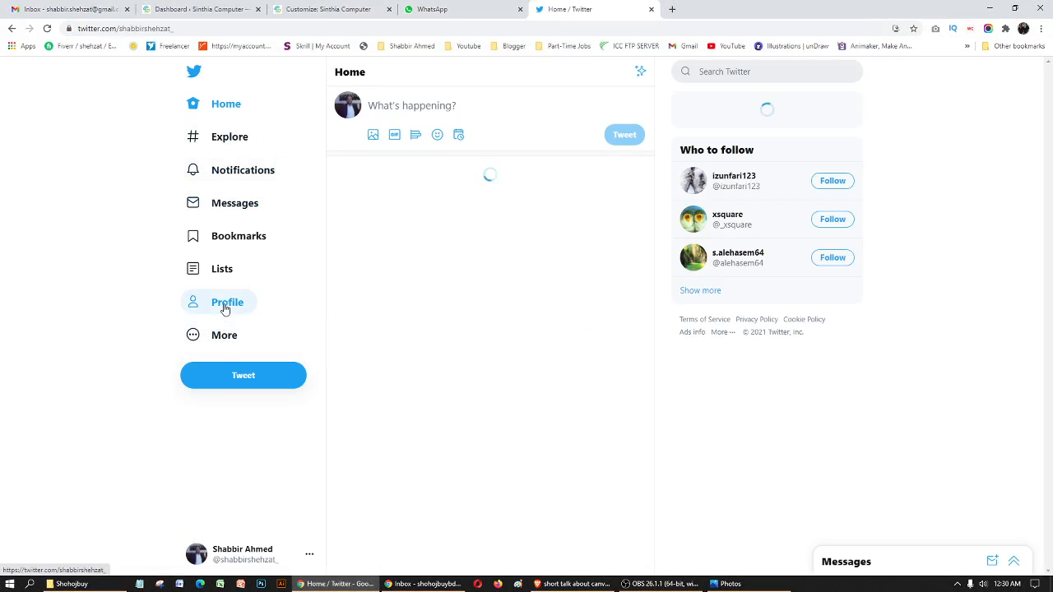
left_click(335, 34)
key("ctrl+c")
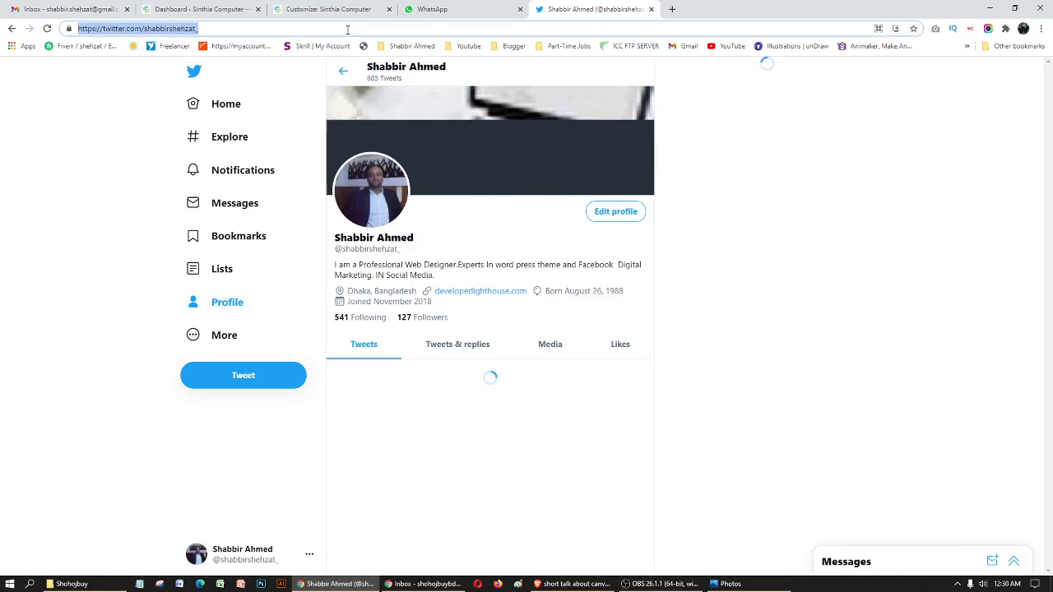
left_click(351, 4)
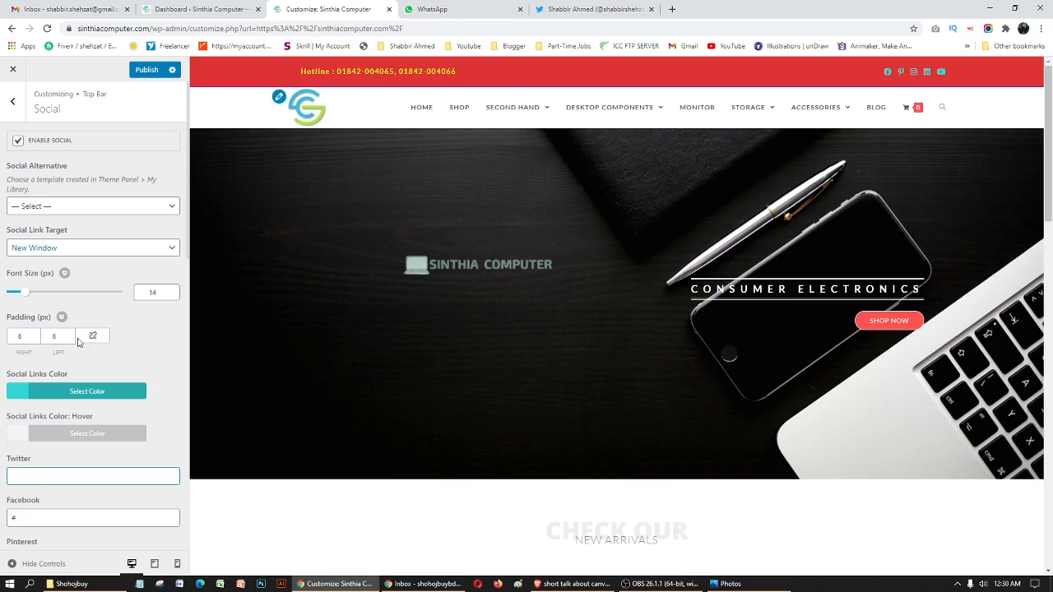
key("ctrl+v")
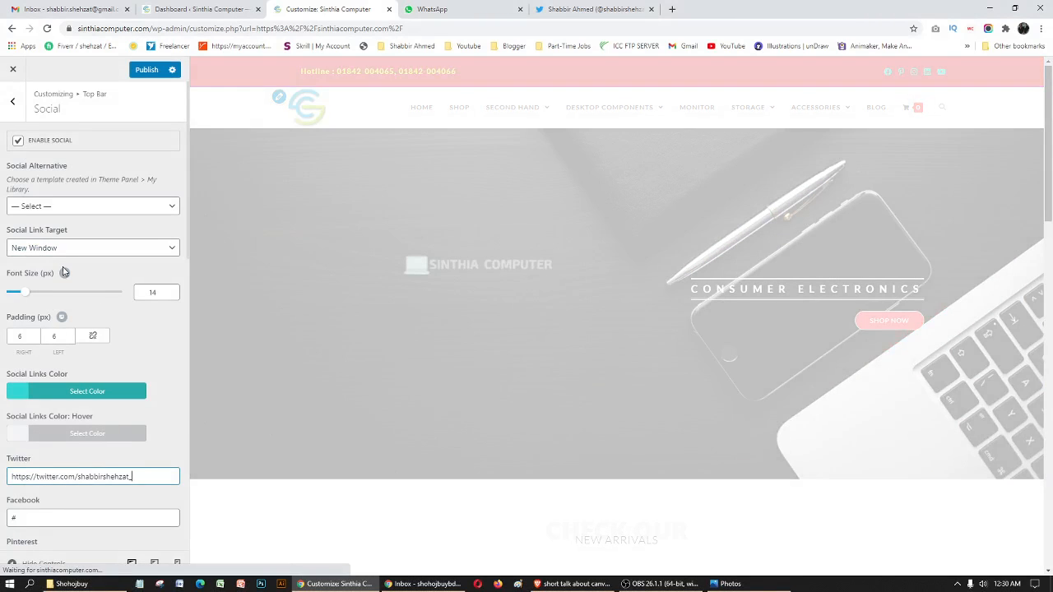
- Set the social link target to Same Window and publish the changes
left_click(46, 250)
left_click(35, 274)
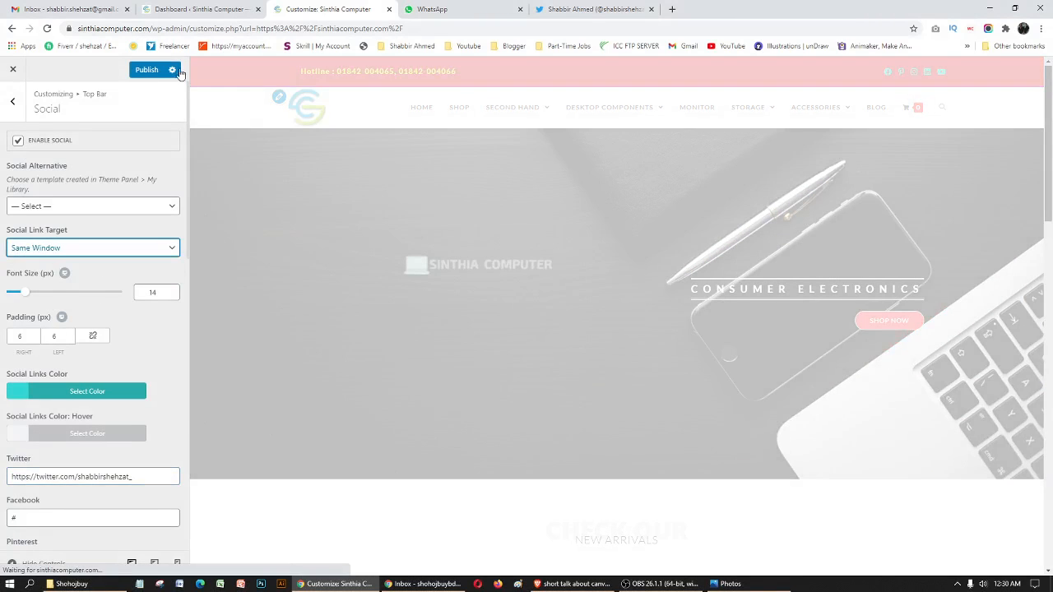
left_click(148, 71)
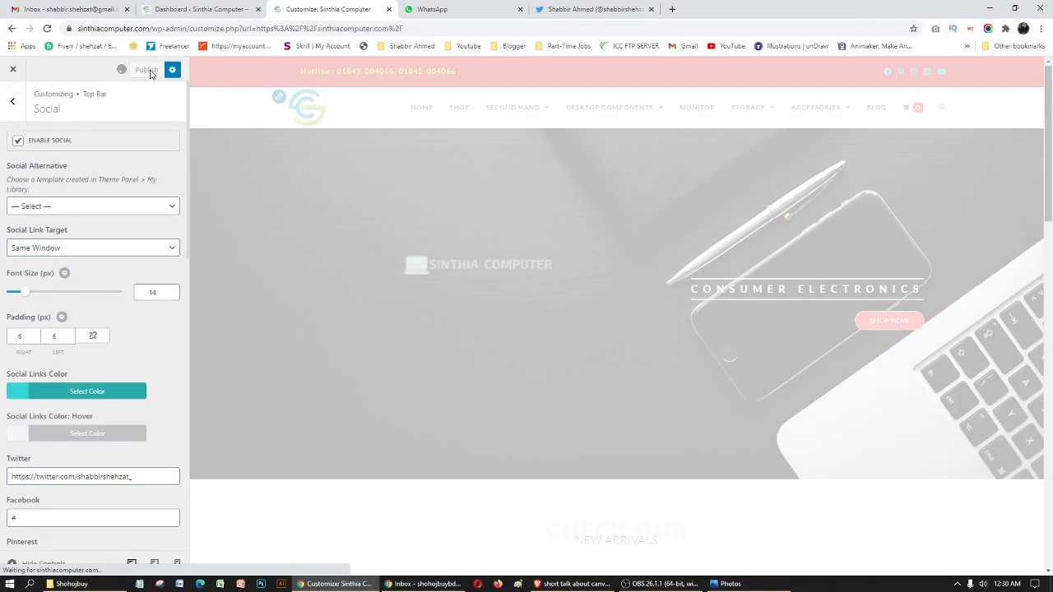
- Open the live site from the dashboard in a new tab, test the top bar's Twitter link and return to the site
left_click(188, 7)
mouse_move(49, 66)
right_click(54, 88)
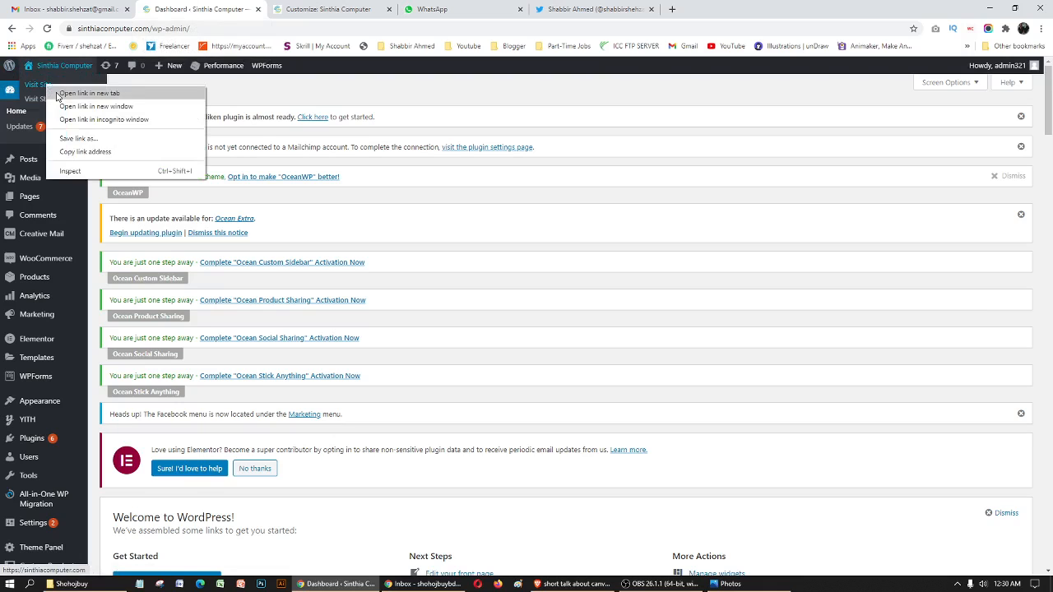
left_click(58, 93)
left_click(442, 7)
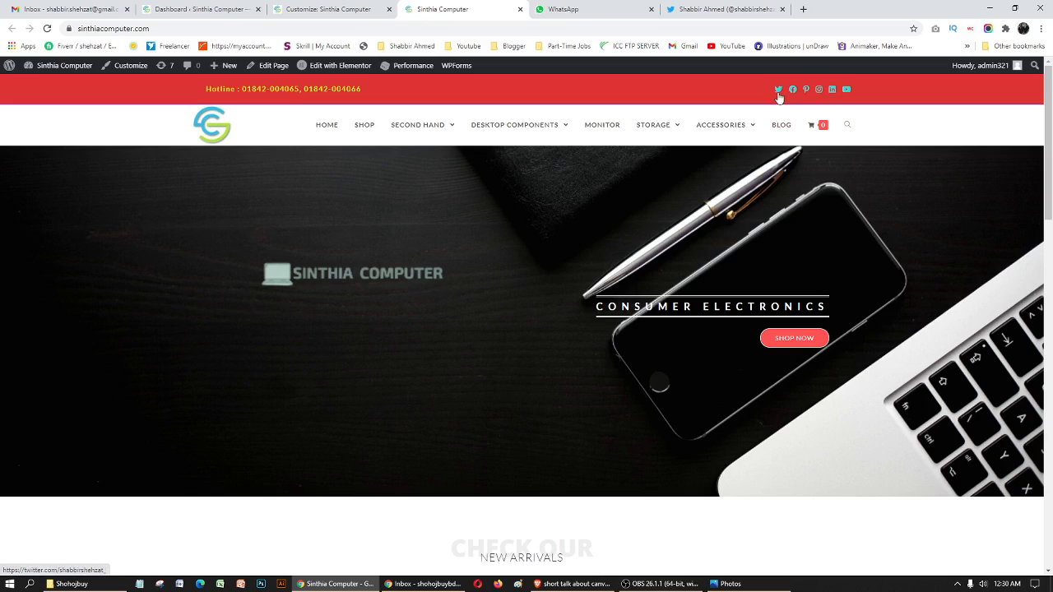
left_click(778, 92)
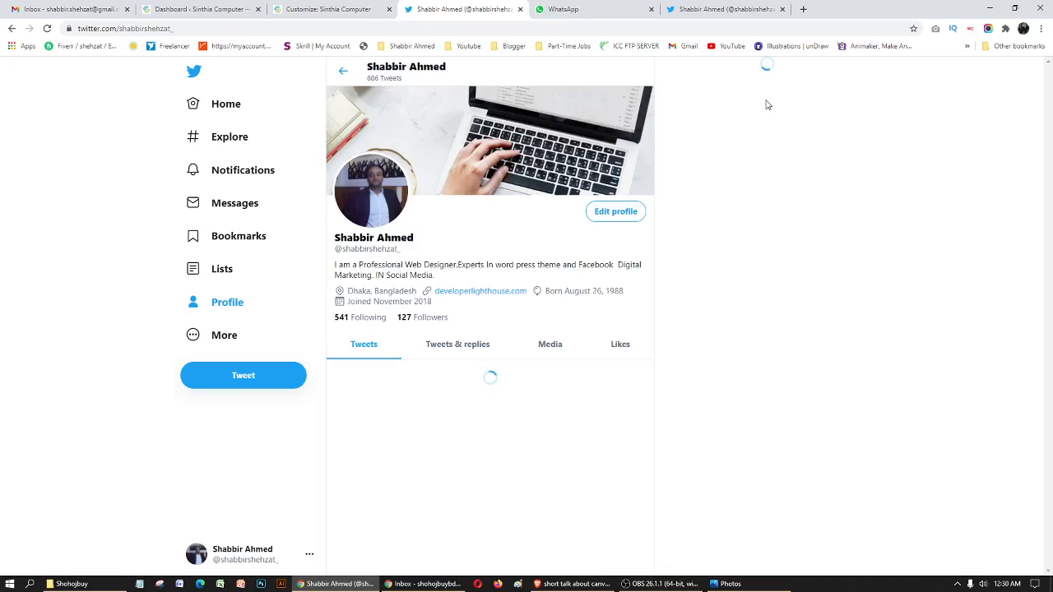
left_click(12, 28)
- Go back to the customizer, set the social link target to New Window and publish
left_click(341, 9)
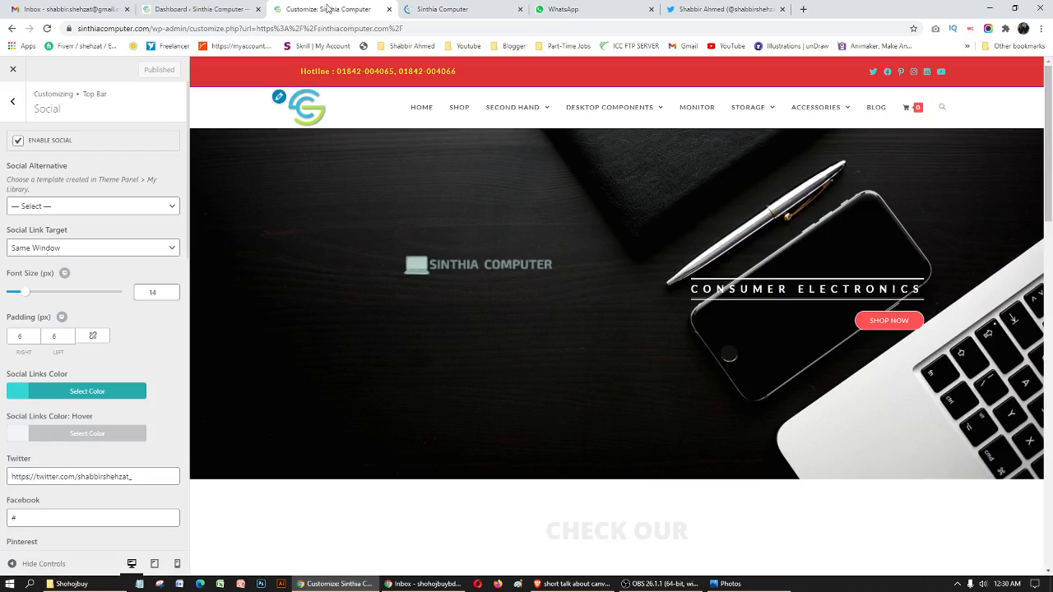
left_click(80, 248)
left_click(66, 261)
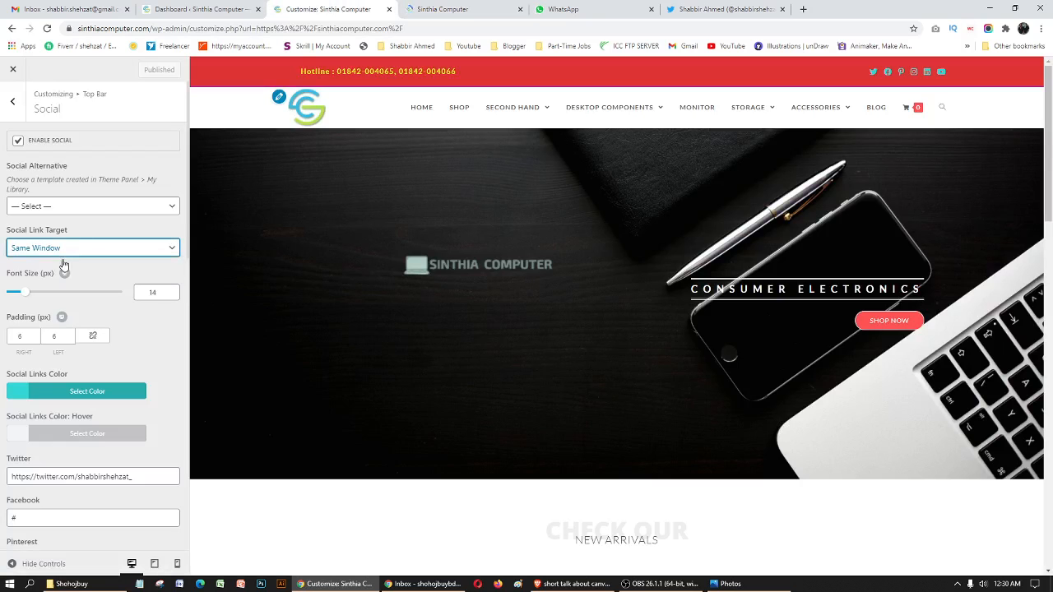
left_click(148, 69)
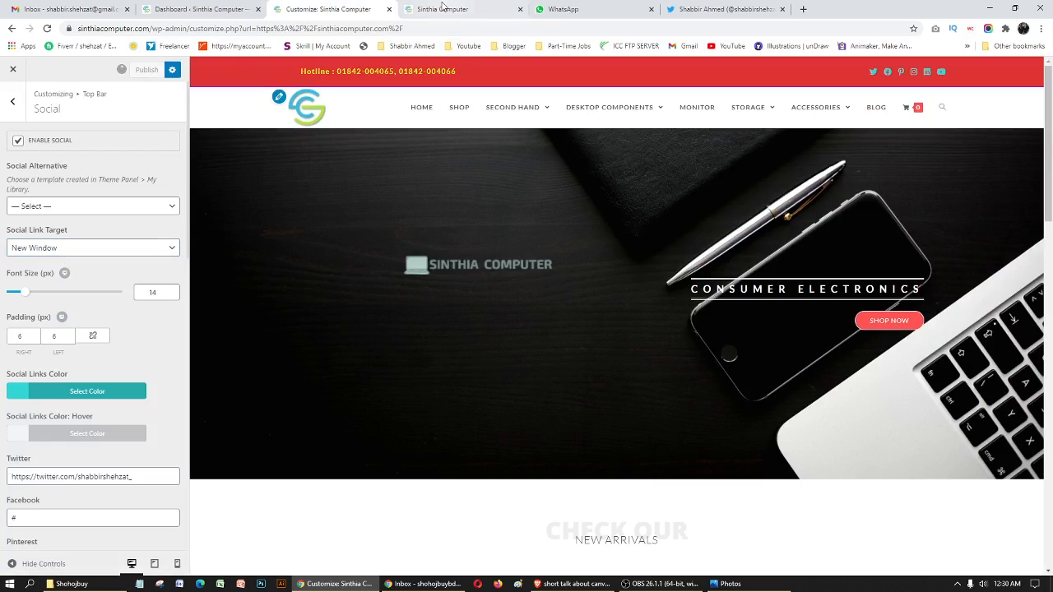
- Try the Twitter link on the live site and purge all of the site's caches
left_click(443, 8)
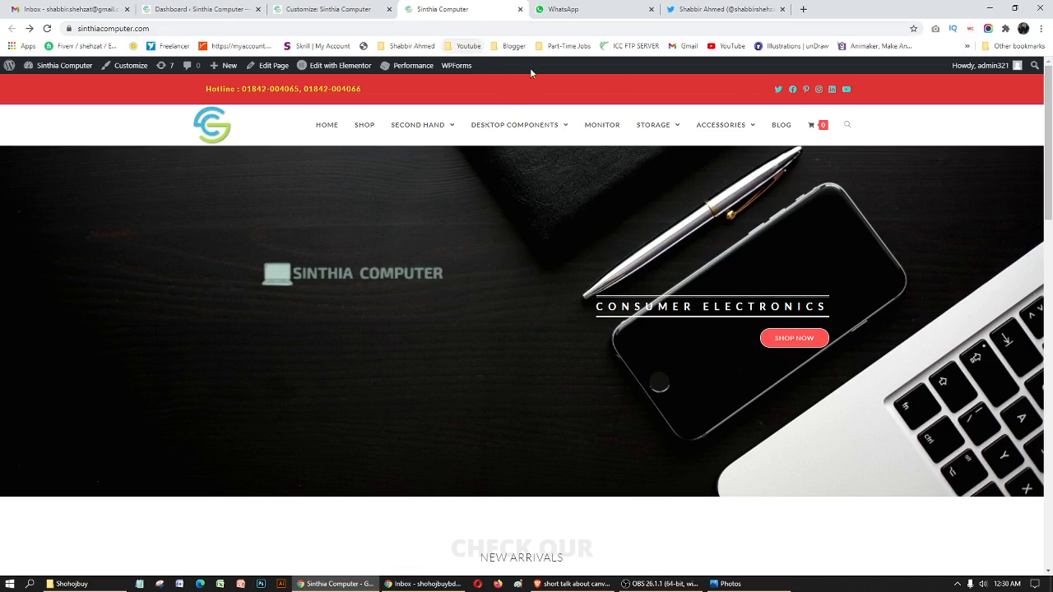
left_click(778, 90)
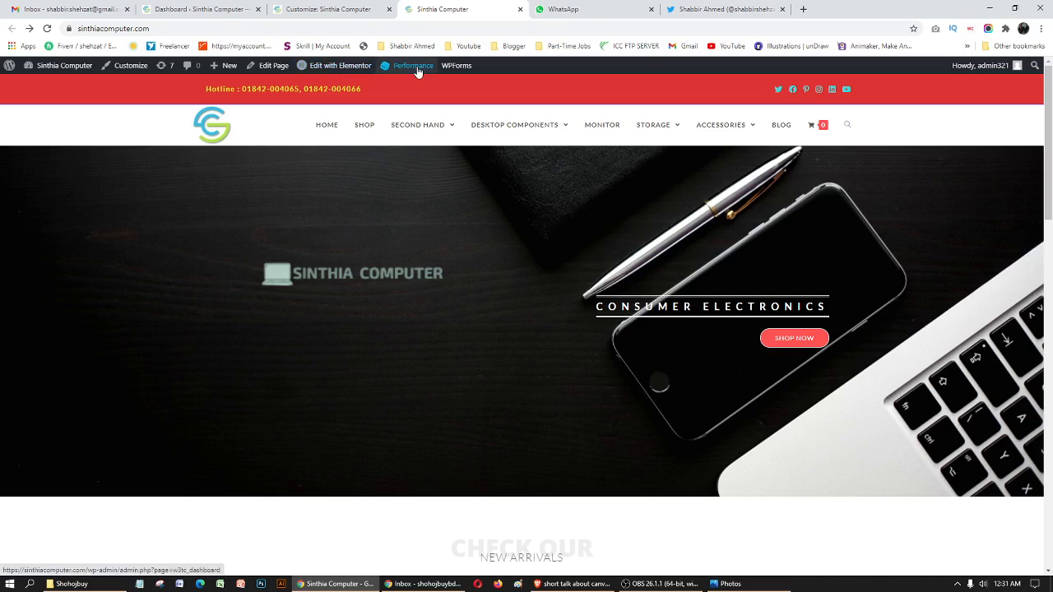
mouse_move(411, 67)
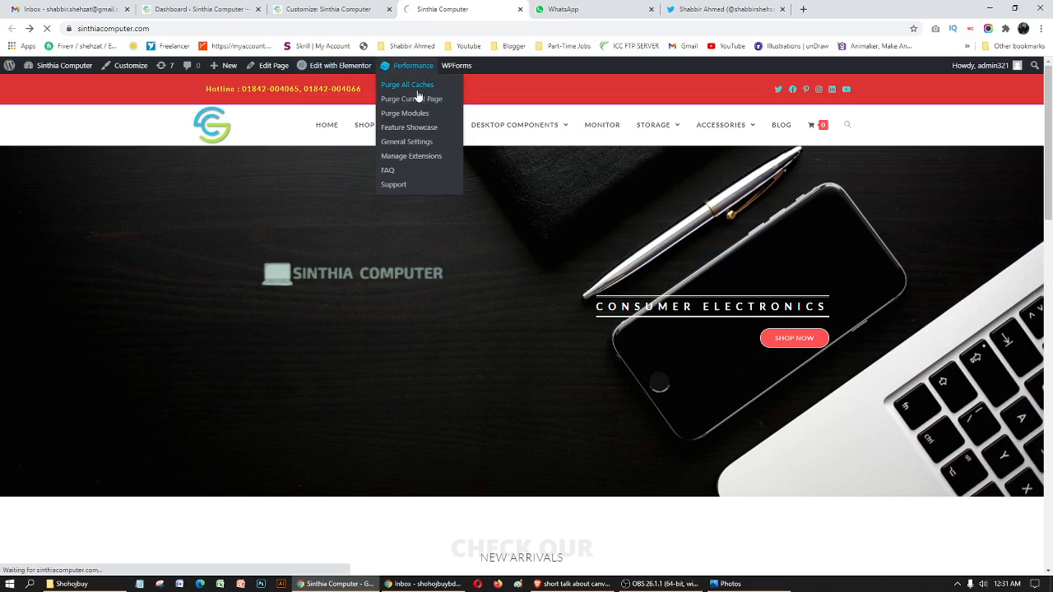
left_click(418, 100)
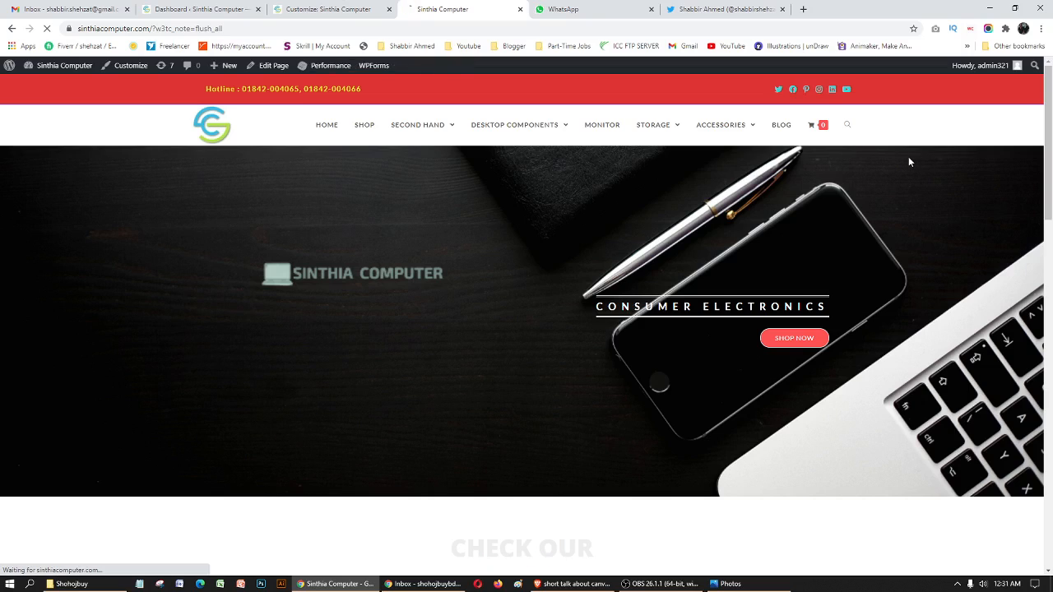
- Test the live top bar's Twitter link again, compare the site and Twitter tabs, and close the Twitter tab
left_click(777, 88)
left_click(482, 8)
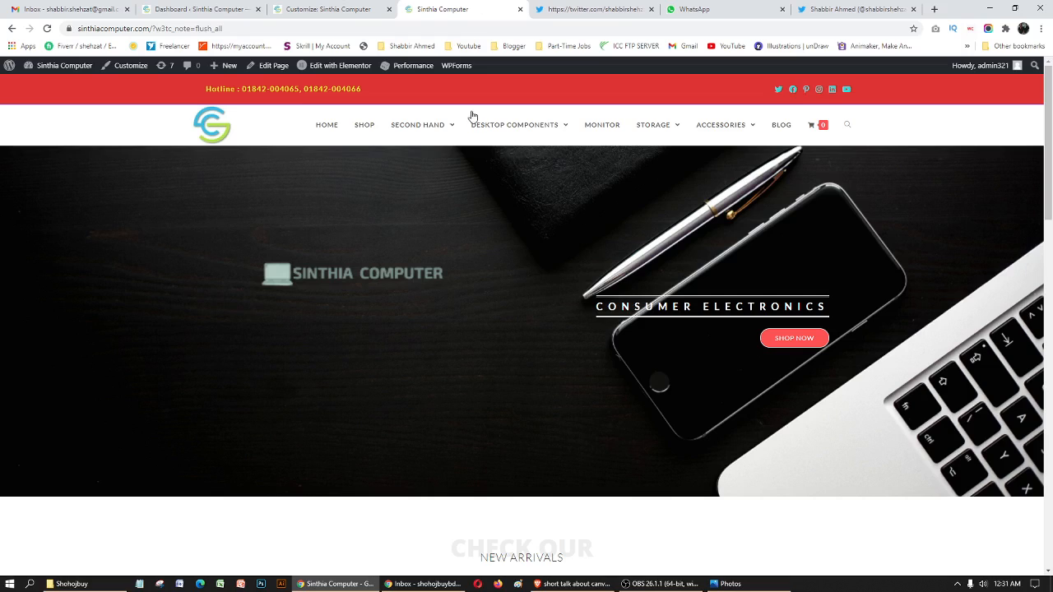
left_click(595, 8)
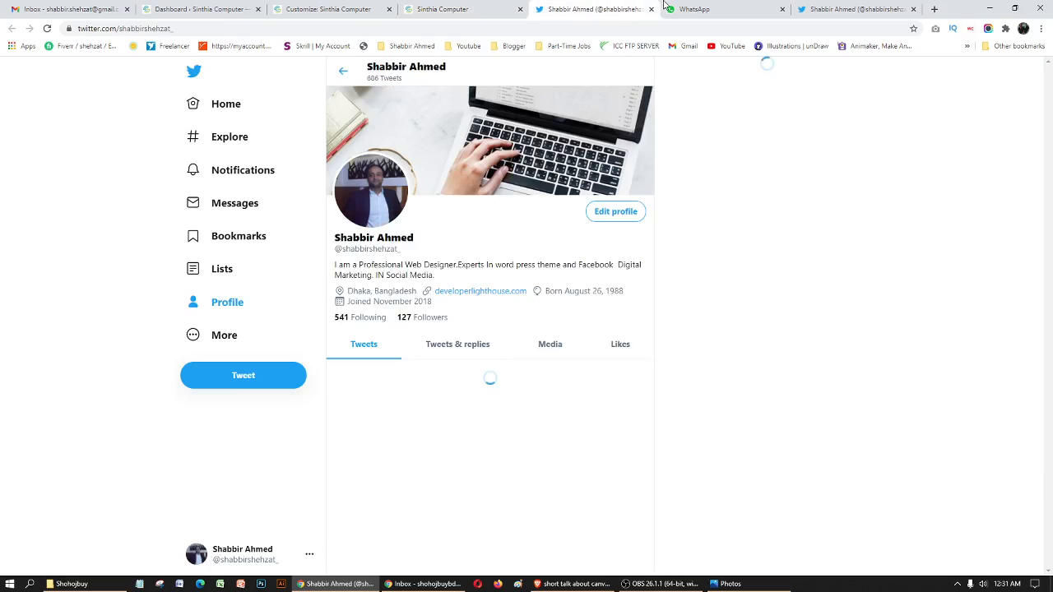
left_click(651, 9)
- Set the top bar's Twitter link back to "#" in the customizer and publish
left_click(372, 7)
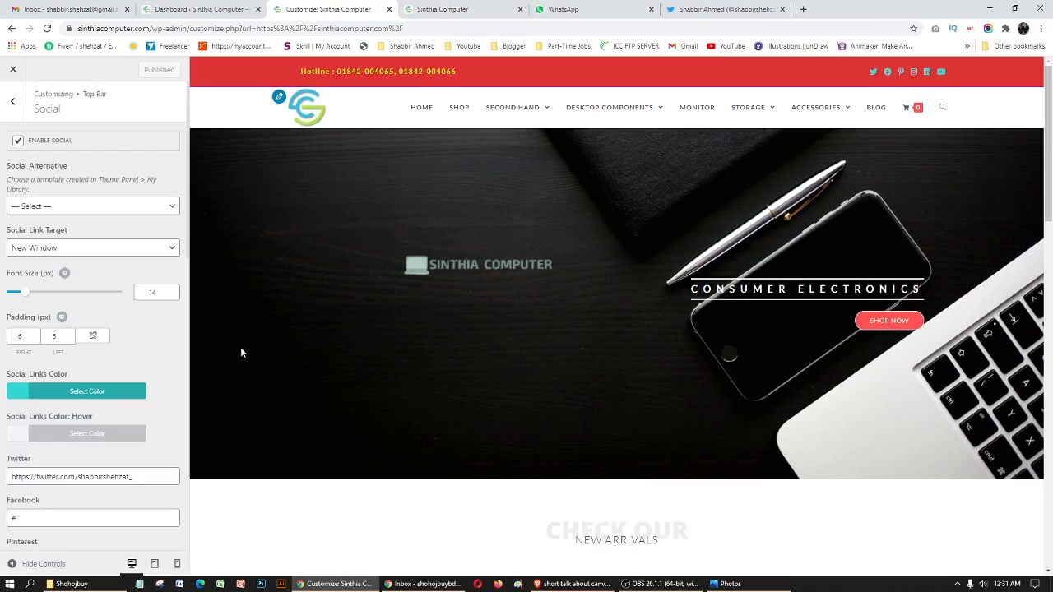
triple_click(80, 479)
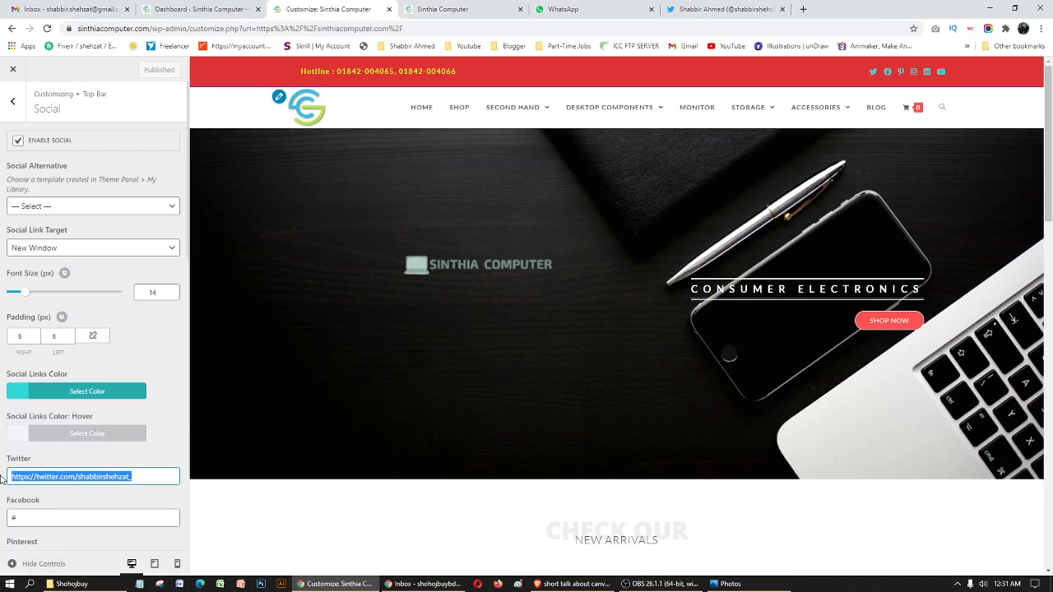
type("#S")
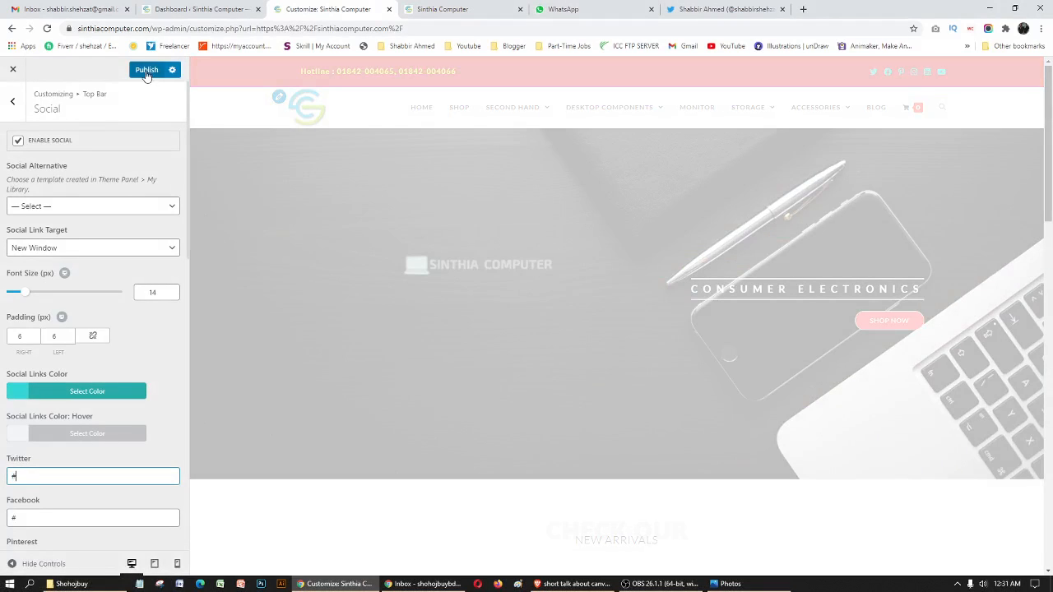
left_click(146, 71)
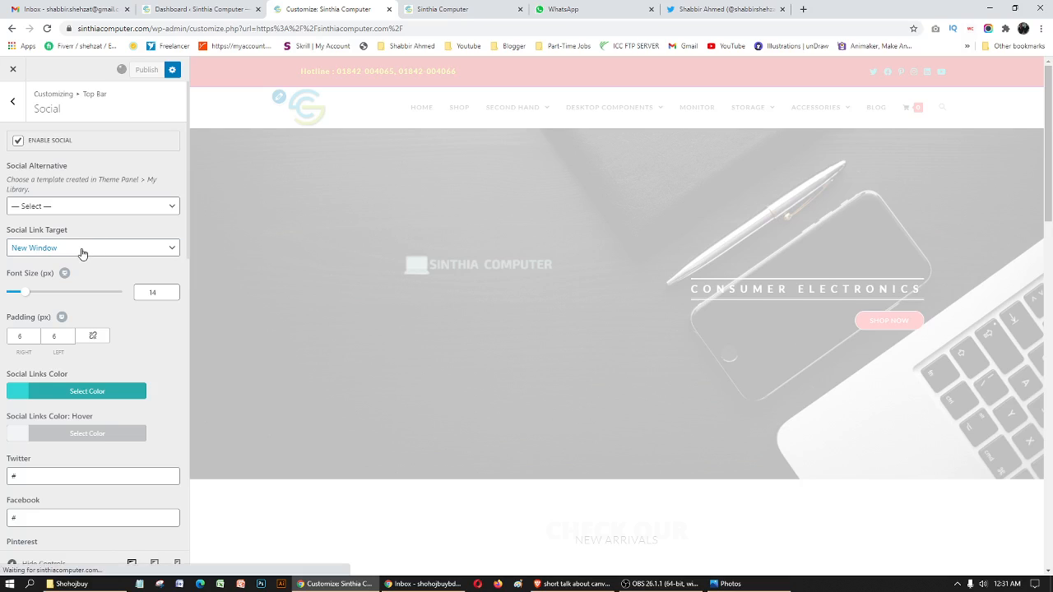
- Leave the Social settings, review the top bar's General settings and return to the Top Bar overview
left_click(12, 107)
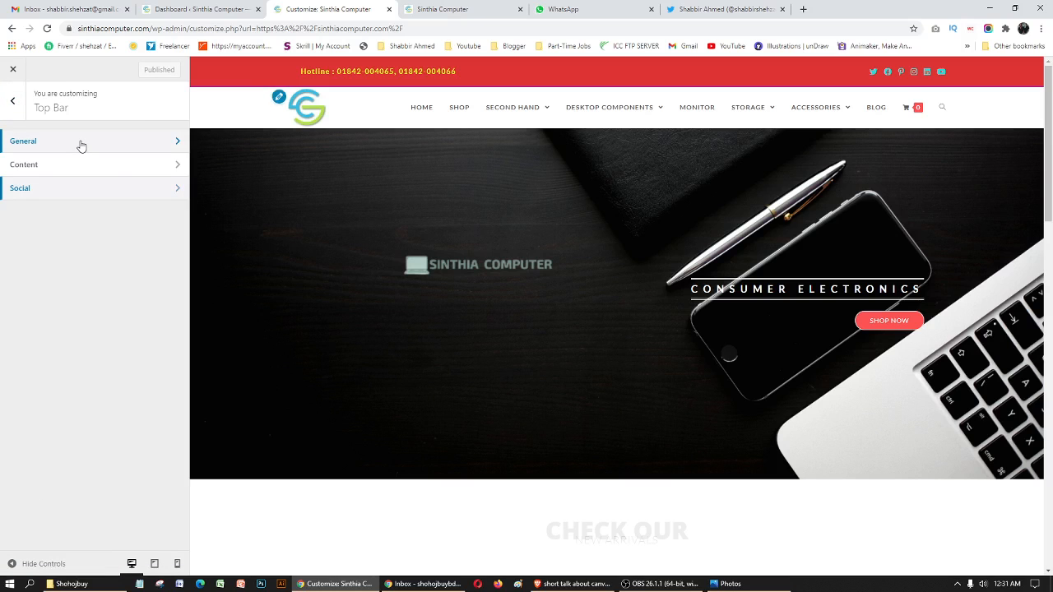
left_click(80, 143)
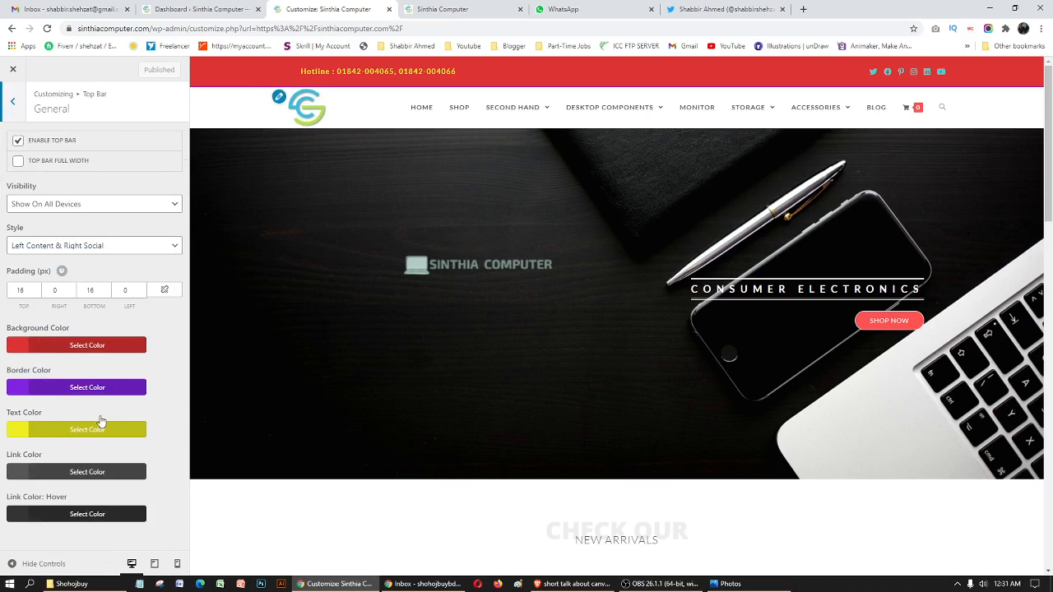
left_click(15, 104)
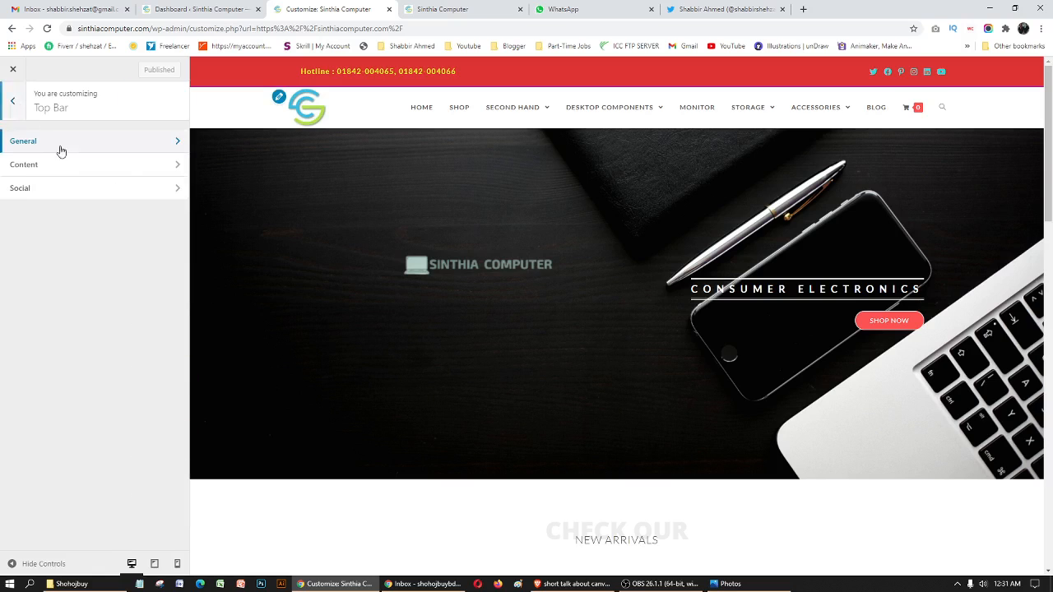
- Review the top bar's Content settings and open its Social settings
left_click(64, 164)
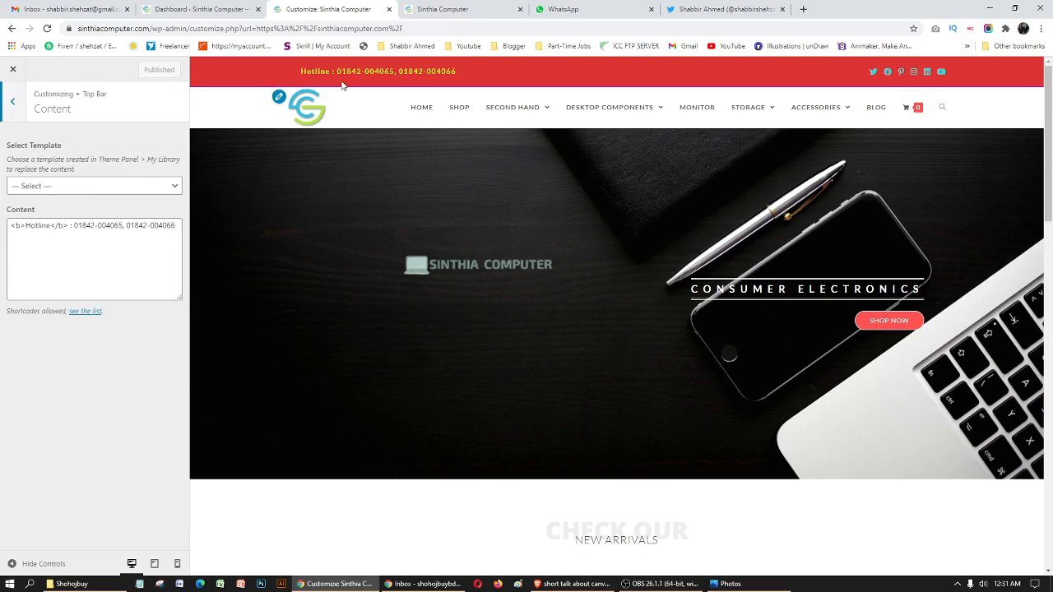
left_click(12, 100)
left_click(49, 197)
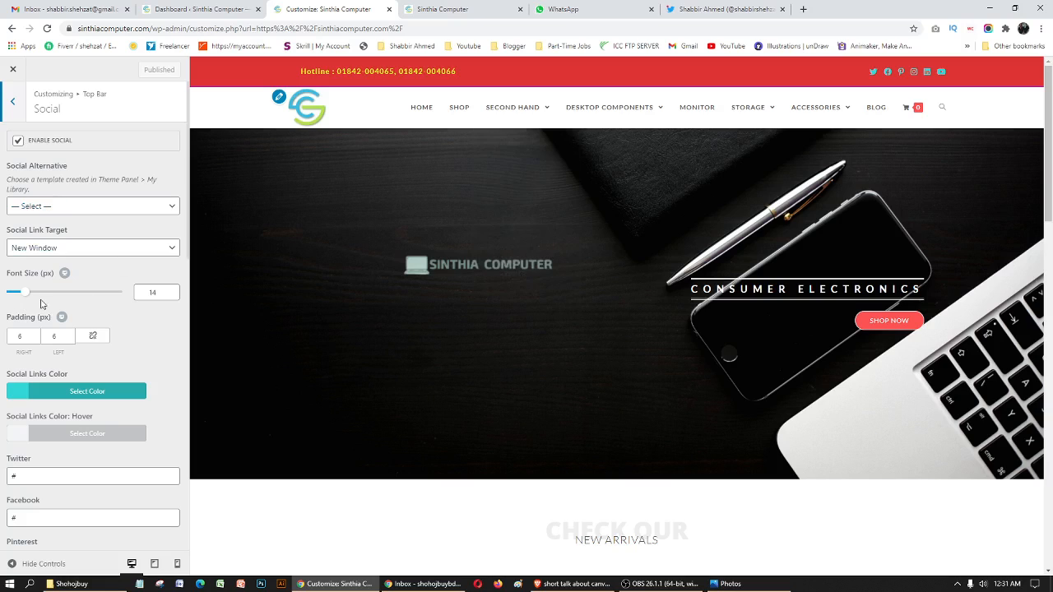
- Try a social icon font size of 31 px and a larger right padding, and restore them to 14 and 6
left_click_drag(22, 299, 43, 298)
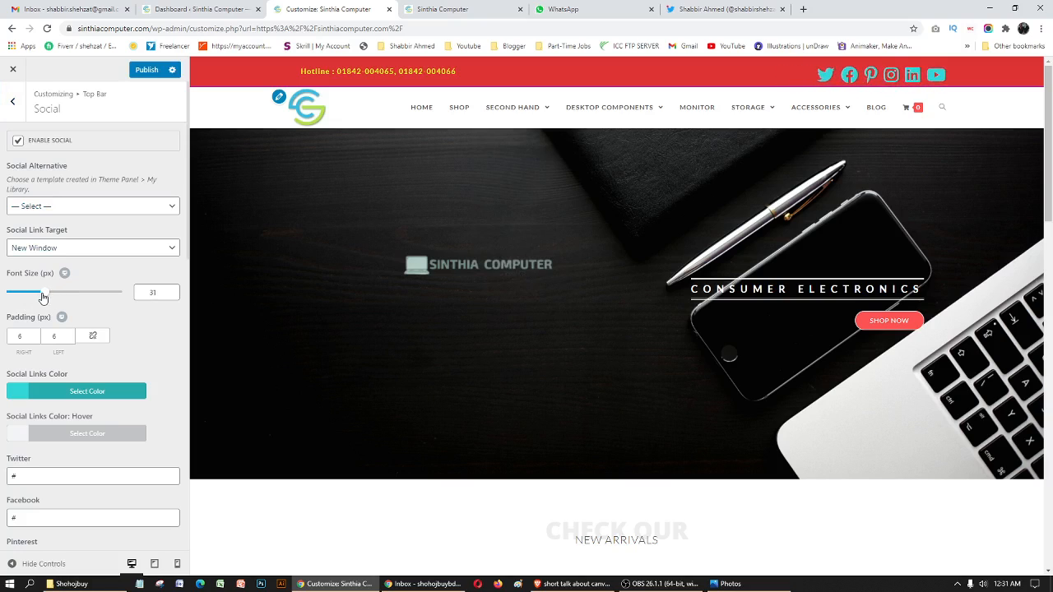
double_click(146, 291)
type("14")
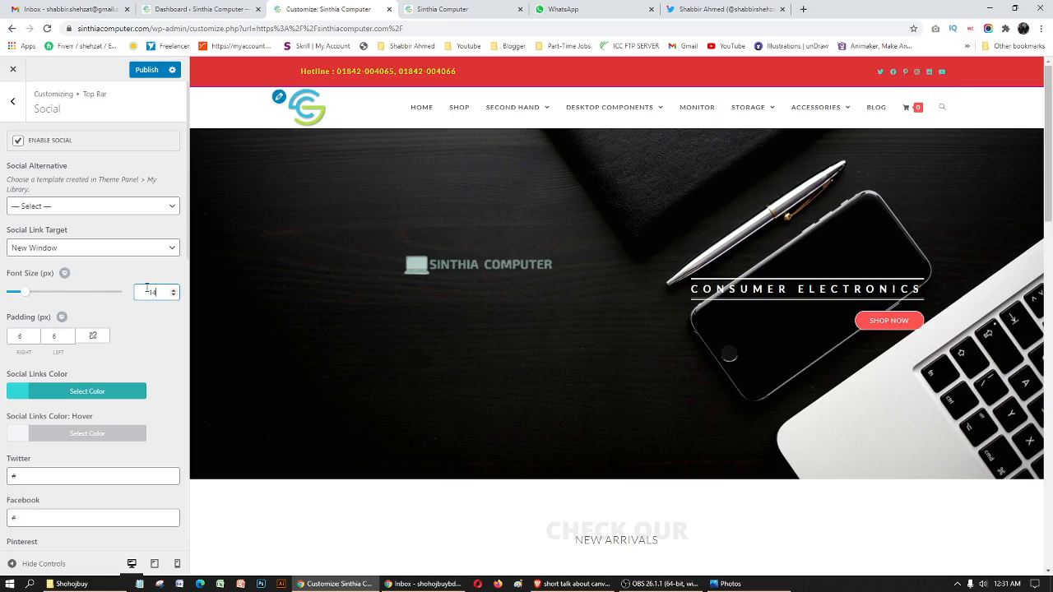
left_click(18, 338)
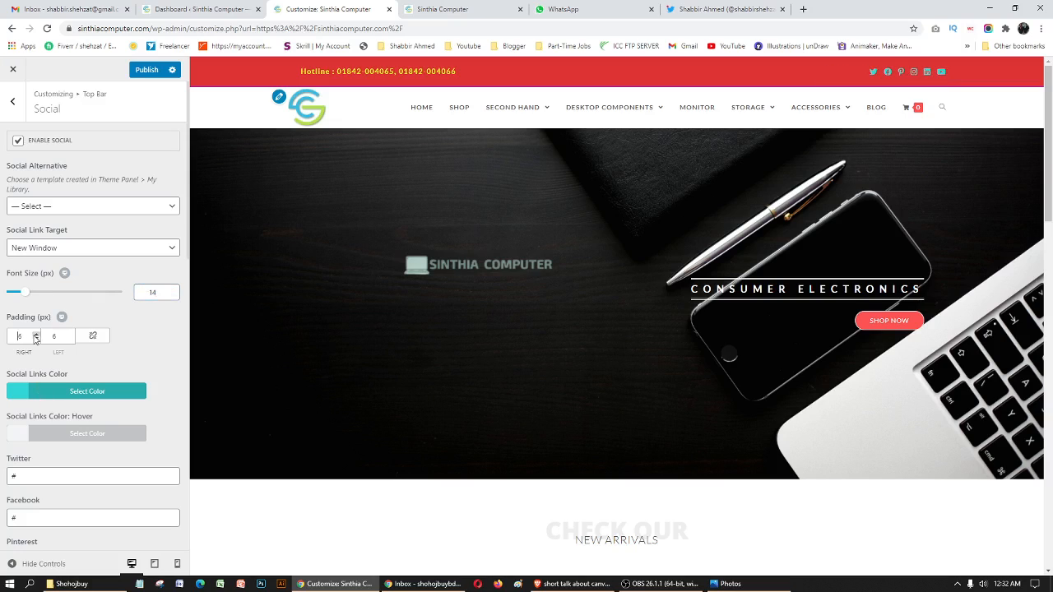
left_click(35, 335)
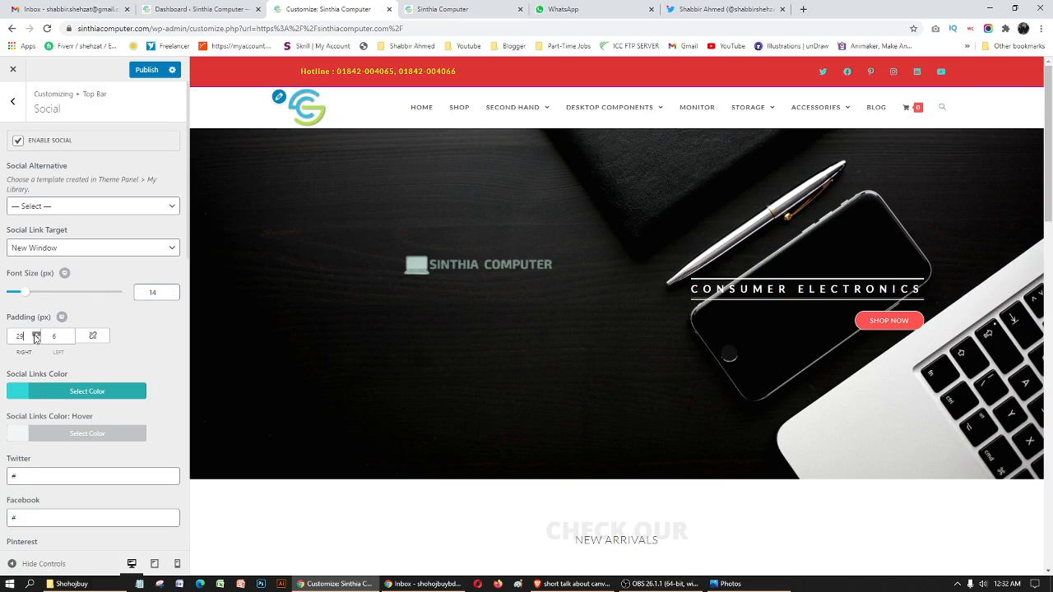
left_click_drag(23, 335, 2, 337)
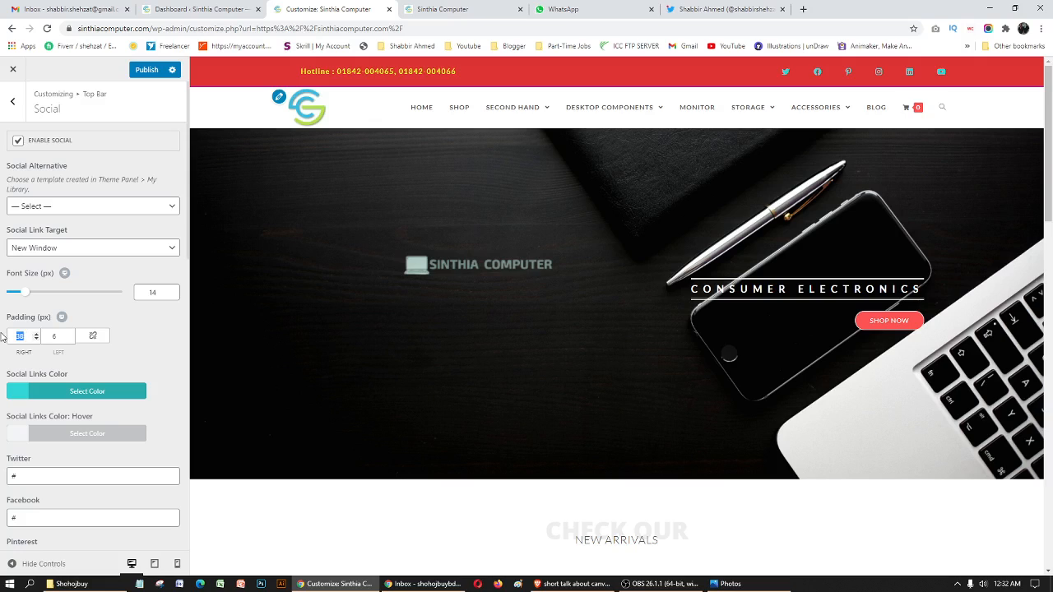
type("6")
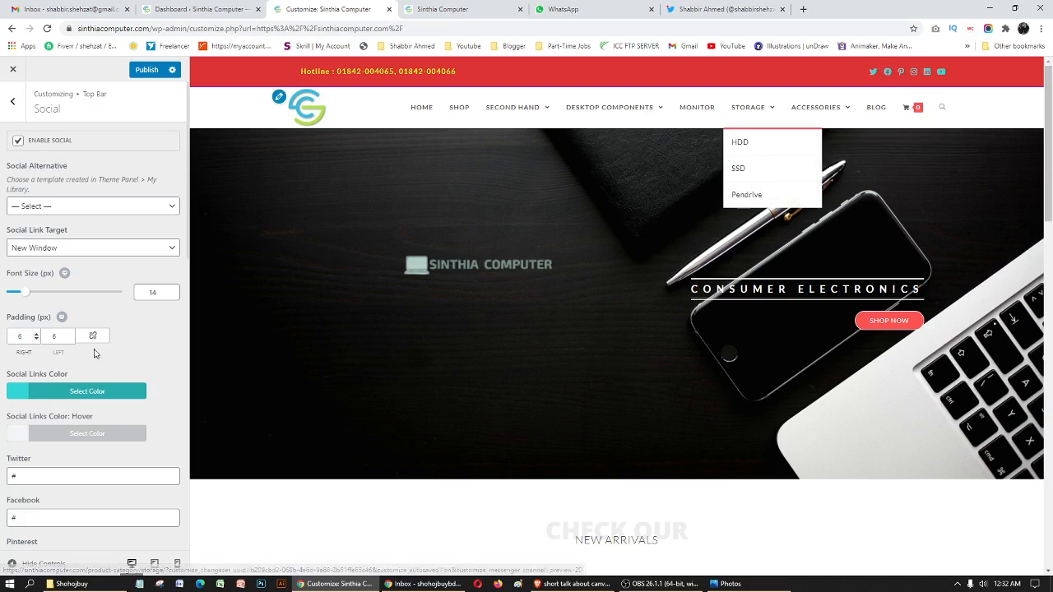
- Set the top bar's social links color to #8224e3 and their hover color to #eeee22
left_click(49, 390)
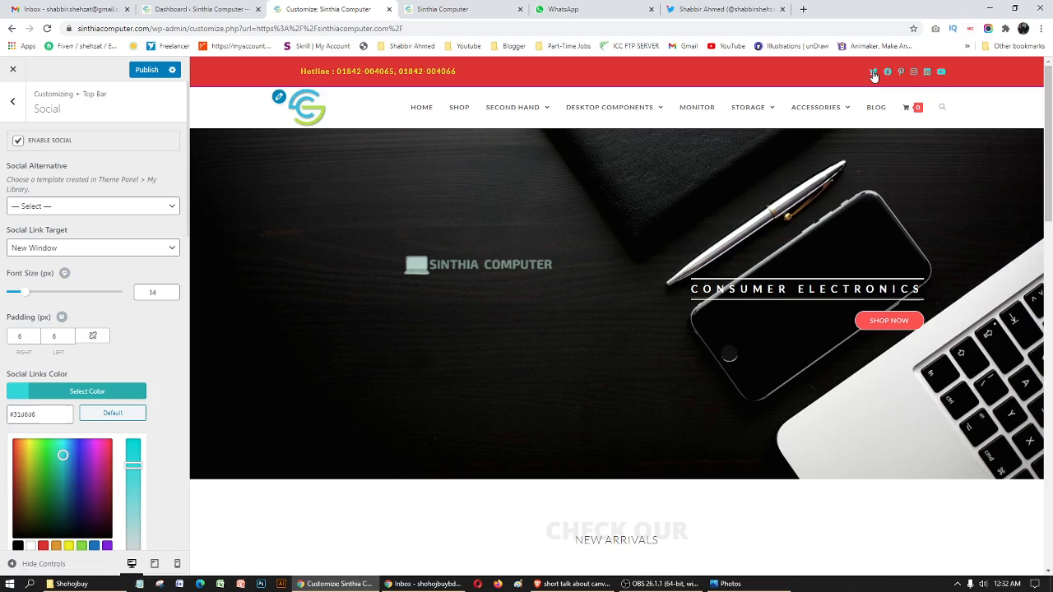
left_click(104, 546)
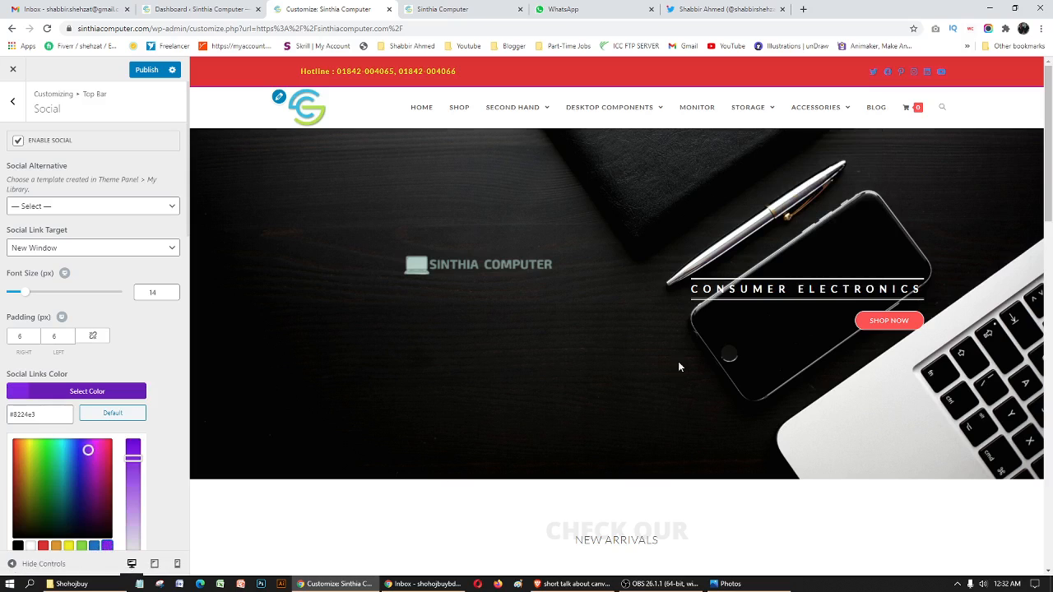
left_click(71, 388)
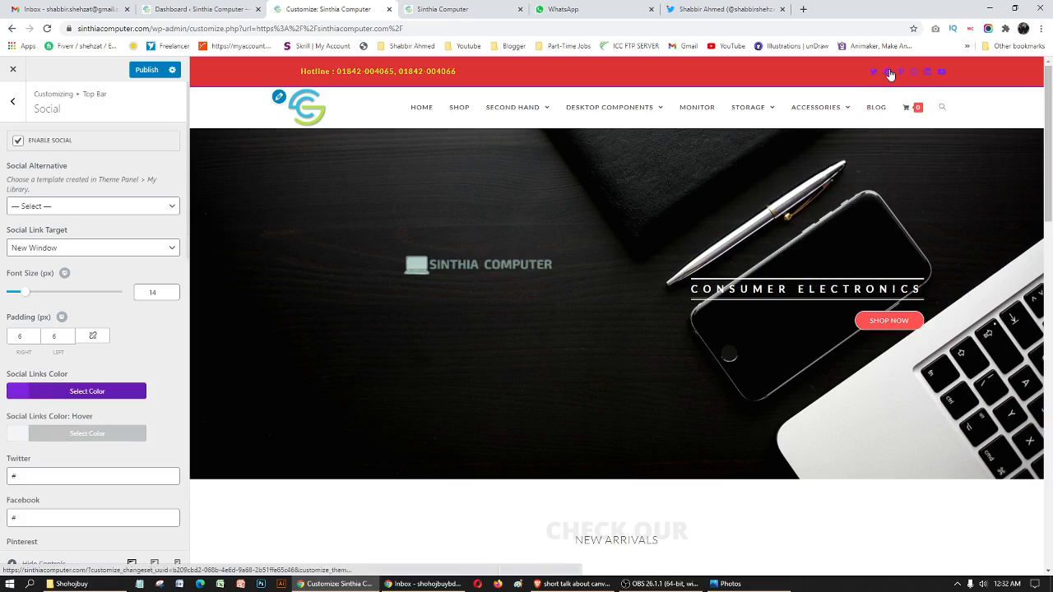
left_click(13, 442)
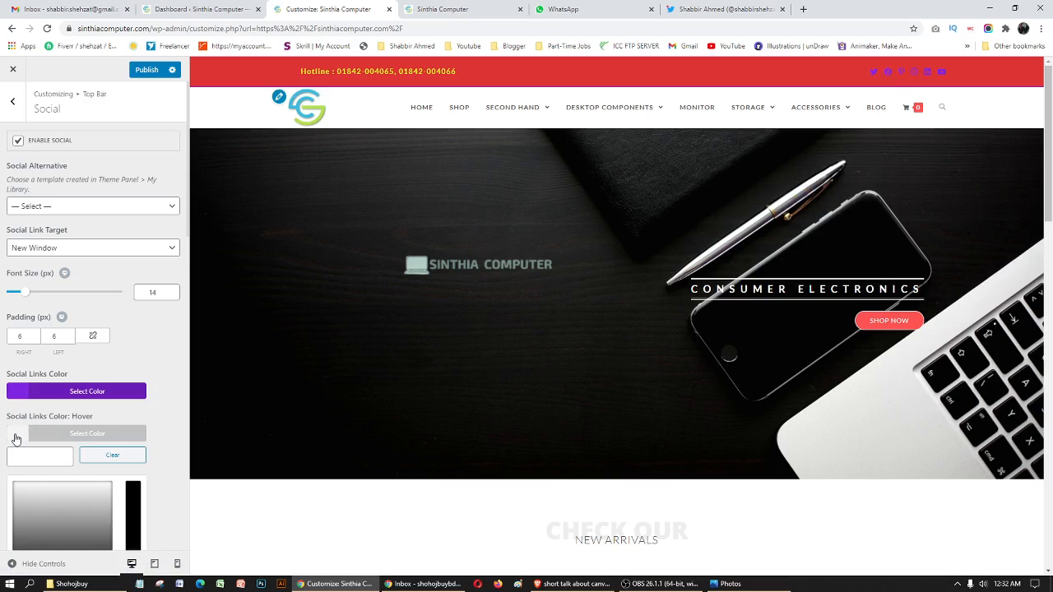
scroll(119, 465, "down", 2)
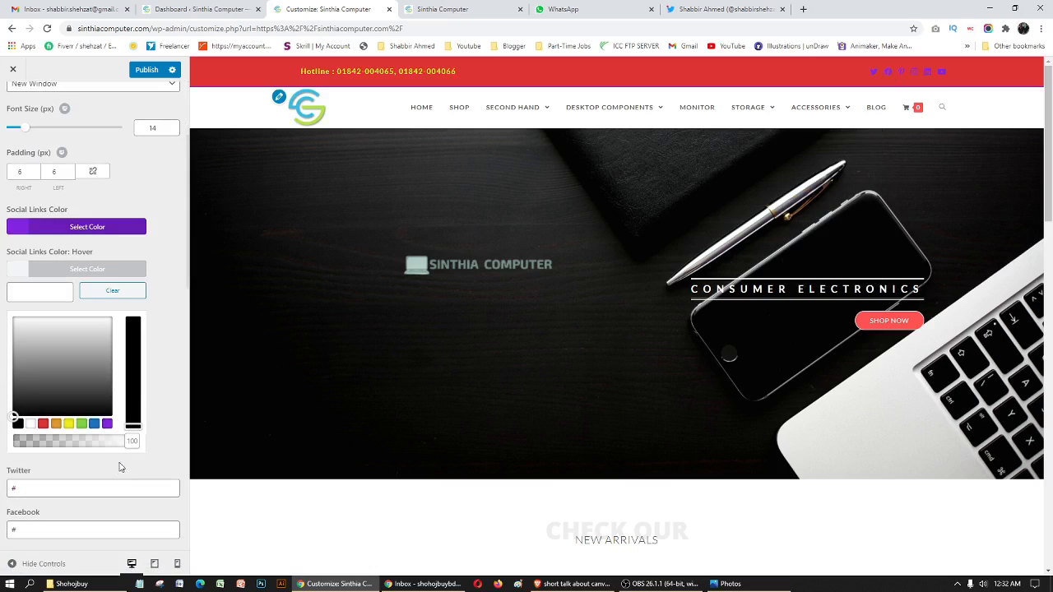
left_click(68, 424)
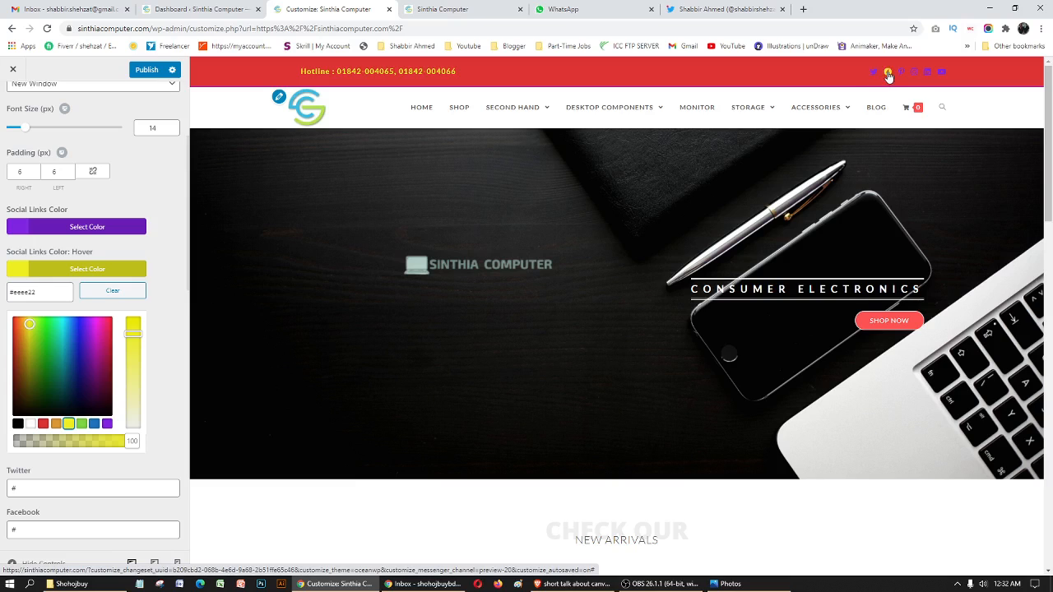
left_click(21, 230)
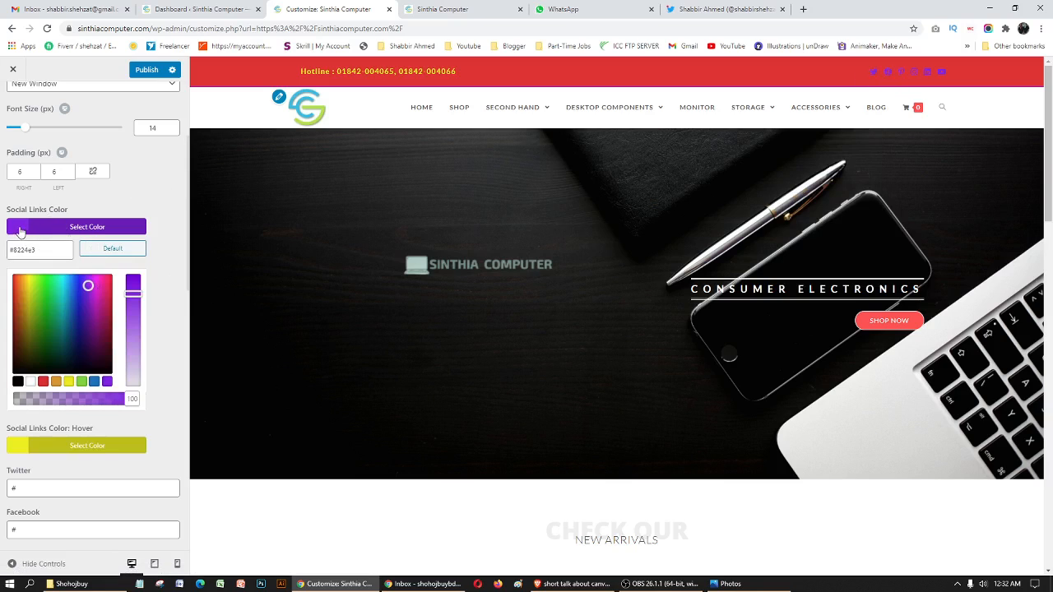
- Leave the top bar's Social settings and open the Top Bar section of the Typography settings
scroll(33, 127, "up", 1)
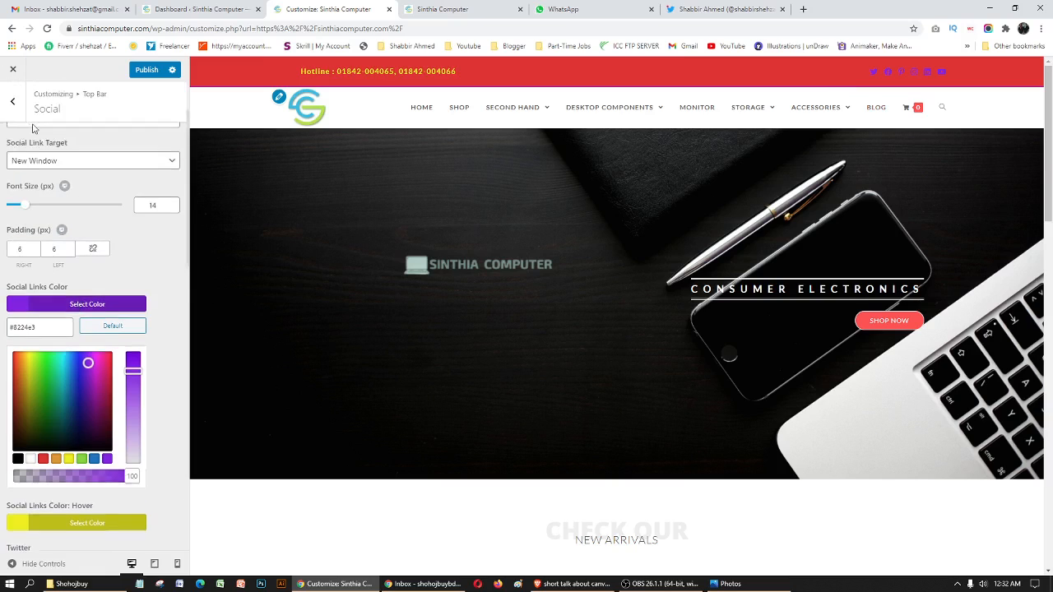
scroll(33, 127, "up", 1)
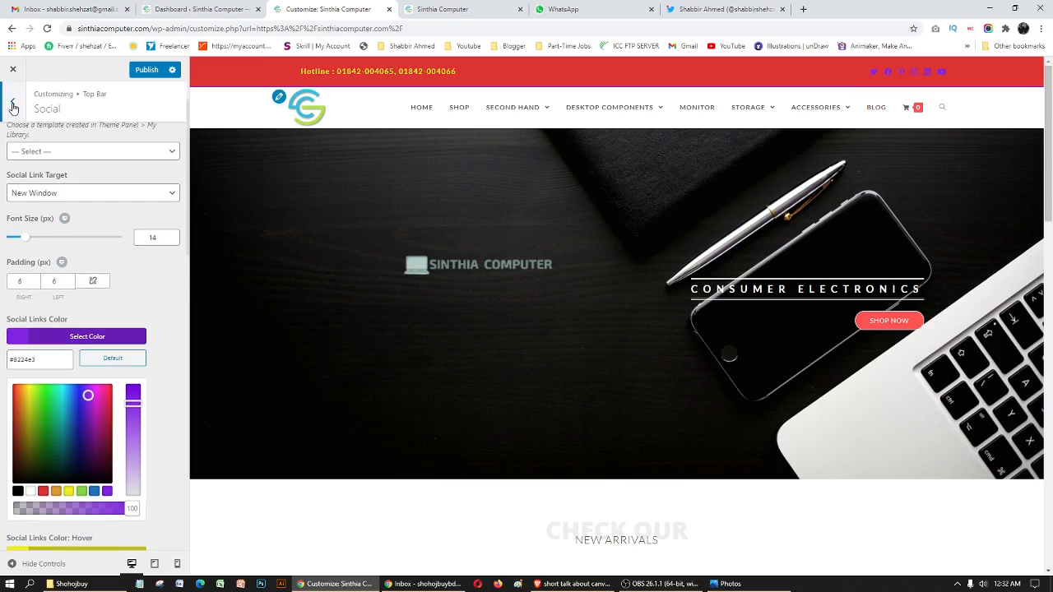
left_click(13, 107)
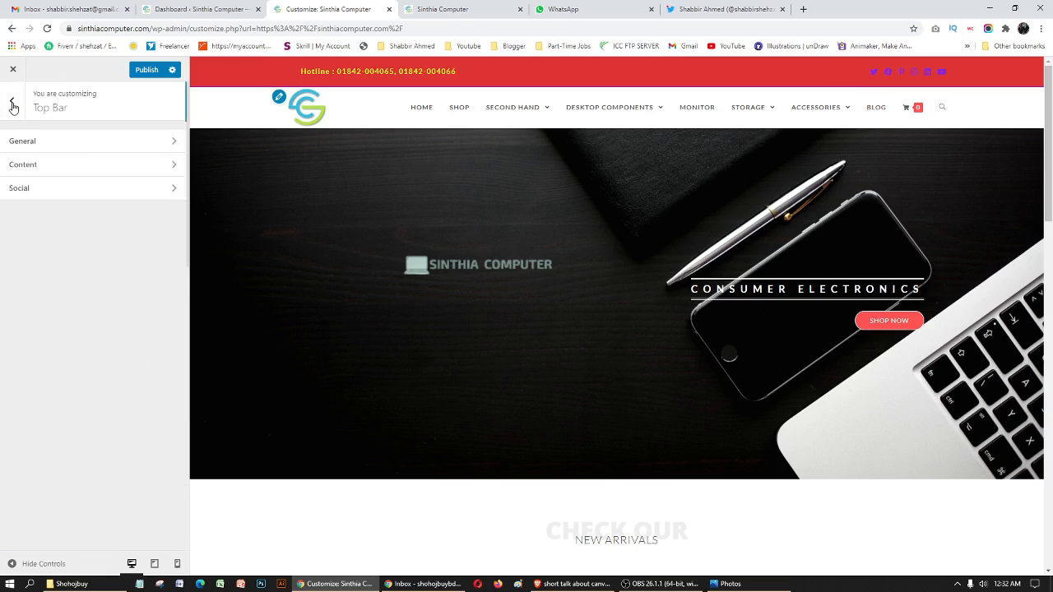
left_click(15, 104)
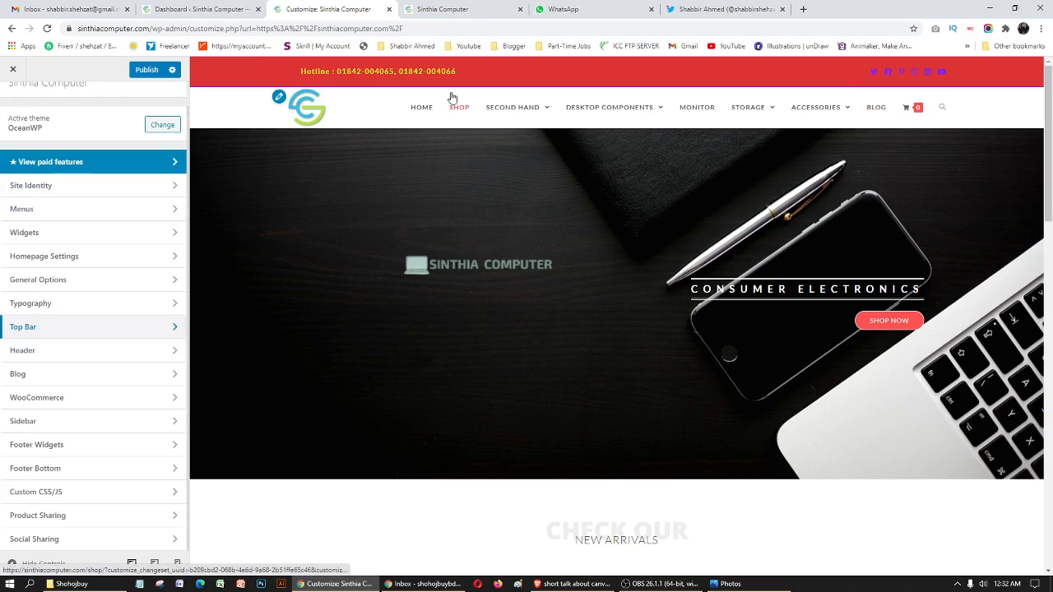
left_click(50, 306)
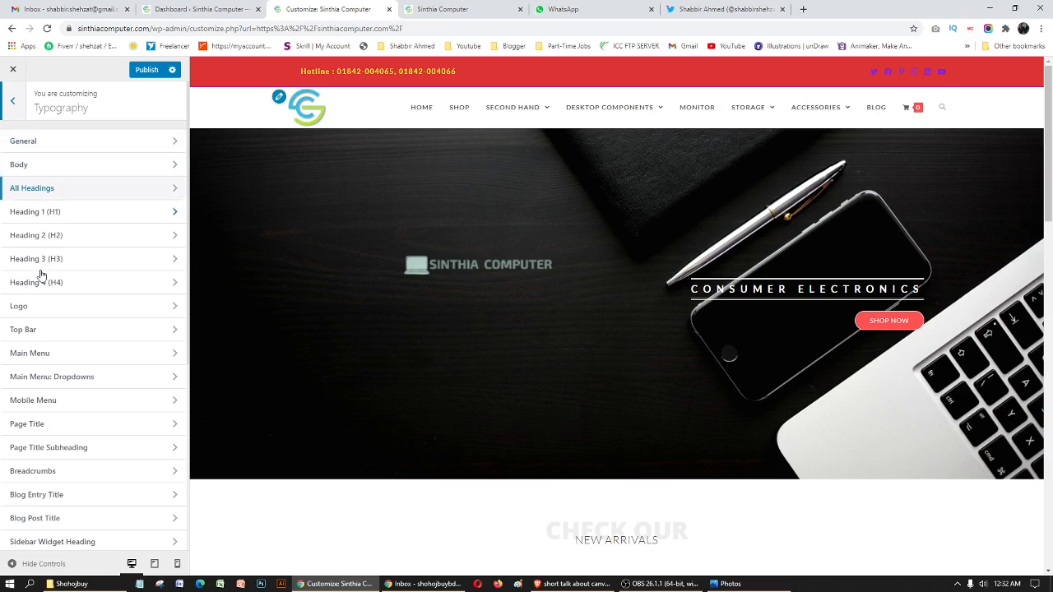
left_click(39, 333)
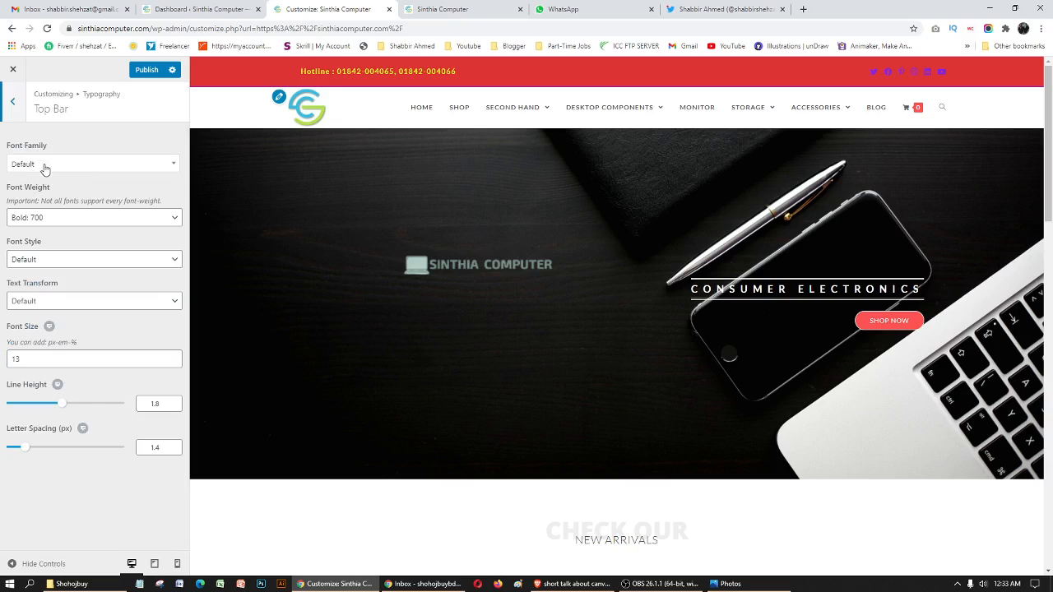
- Try Arial, Helvetica, sans-serif for the top bar text and set the font family to MS Sans Serif, Geneva, sans-serif
left_click(69, 168)
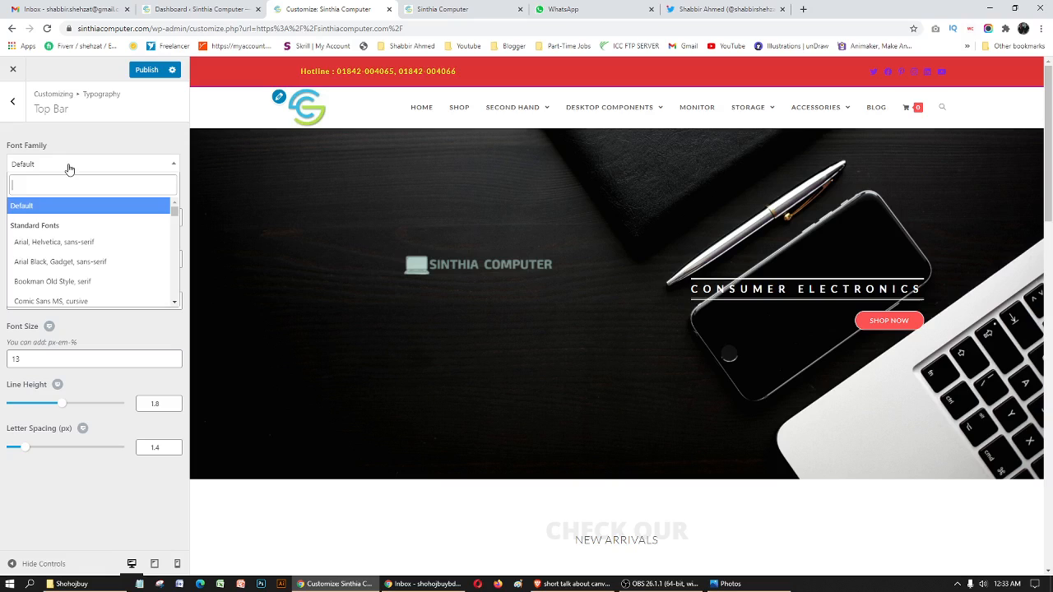
left_click(65, 244)
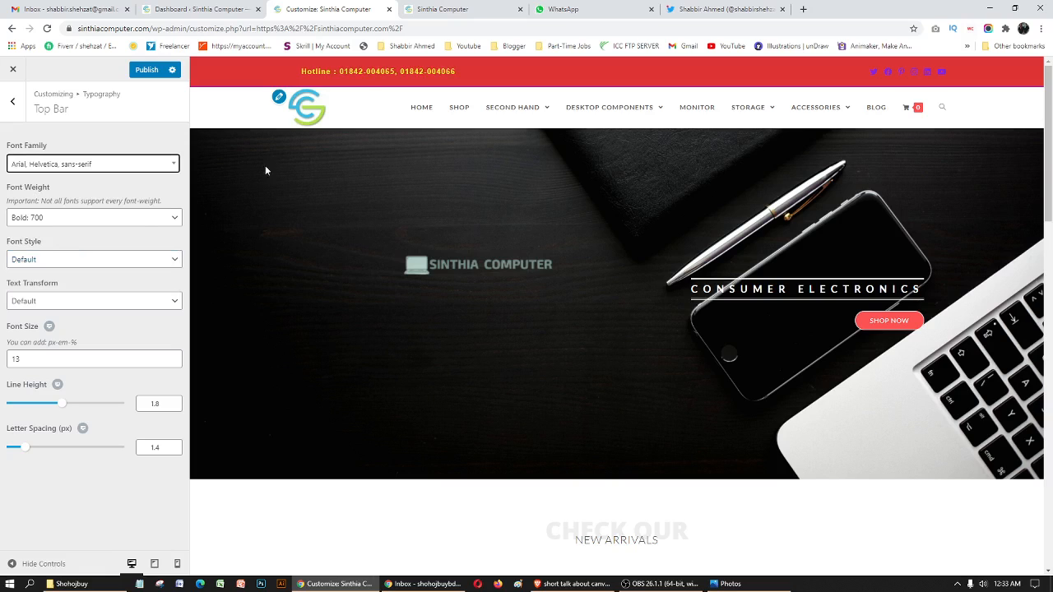
left_click(72, 168)
scroll(94, 263, "down", 3)
left_click(83, 276)
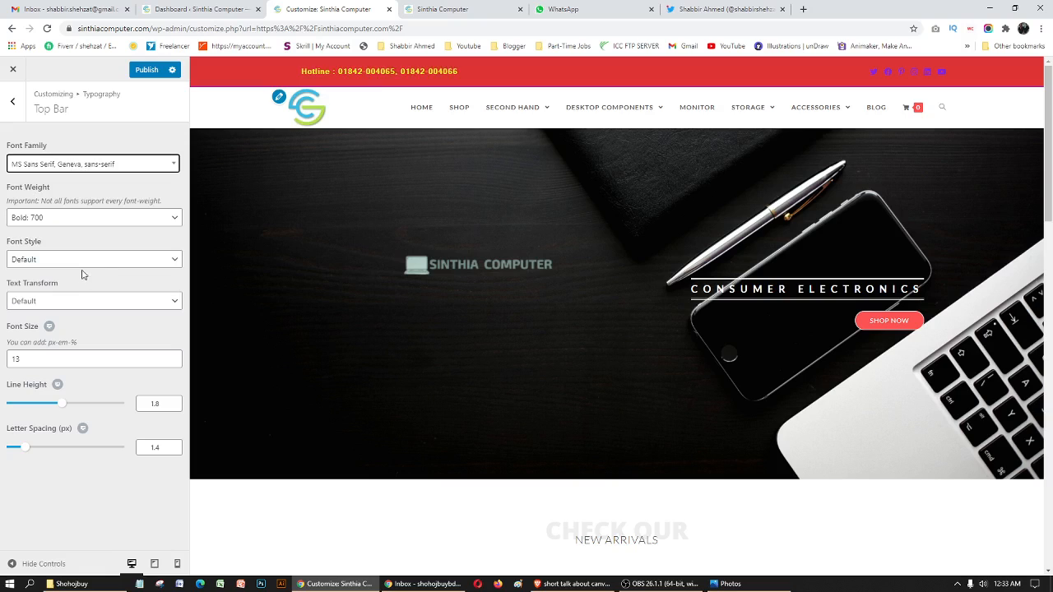
- Try the Black: 900 weight on the top bar text and set its font weight to Thin: 100
left_click(83, 216)
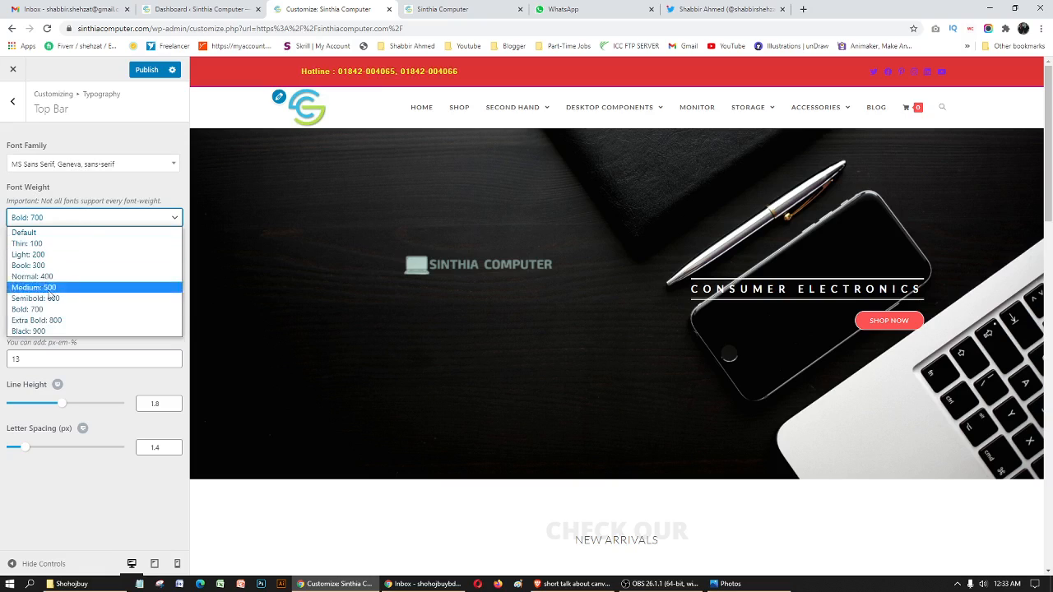
left_click(45, 330)
left_click(82, 219)
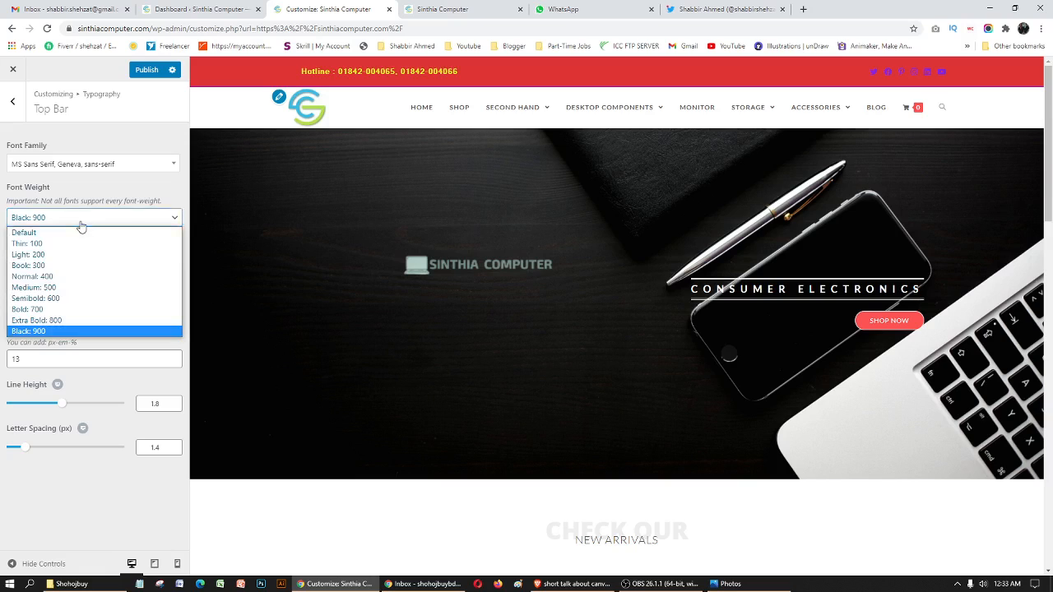
left_click(53, 244)
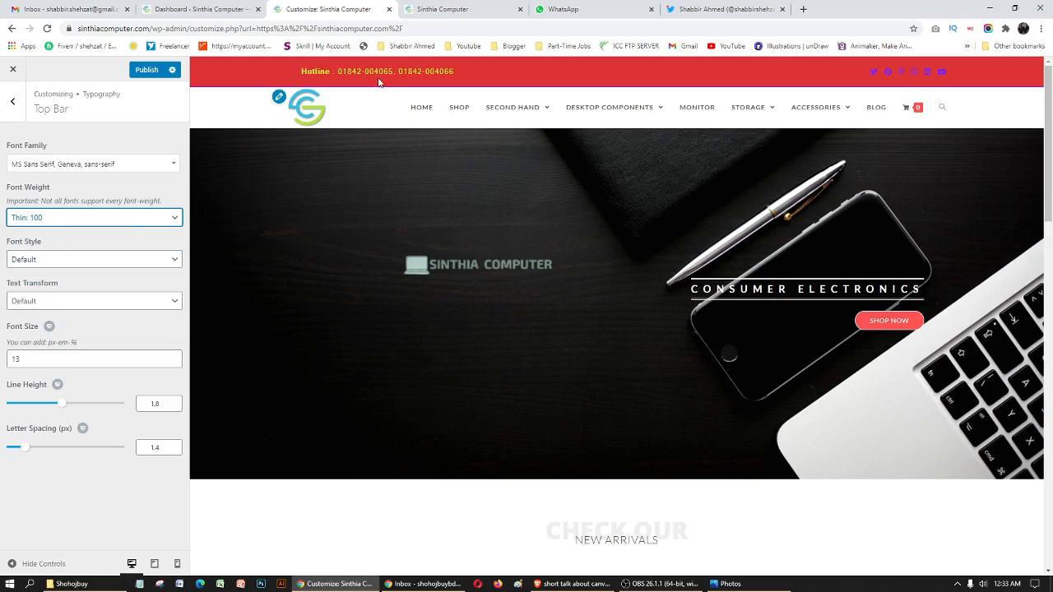
- Try the Capitalize text transform on the top bar text and set it to Lowercase
left_click(65, 300)
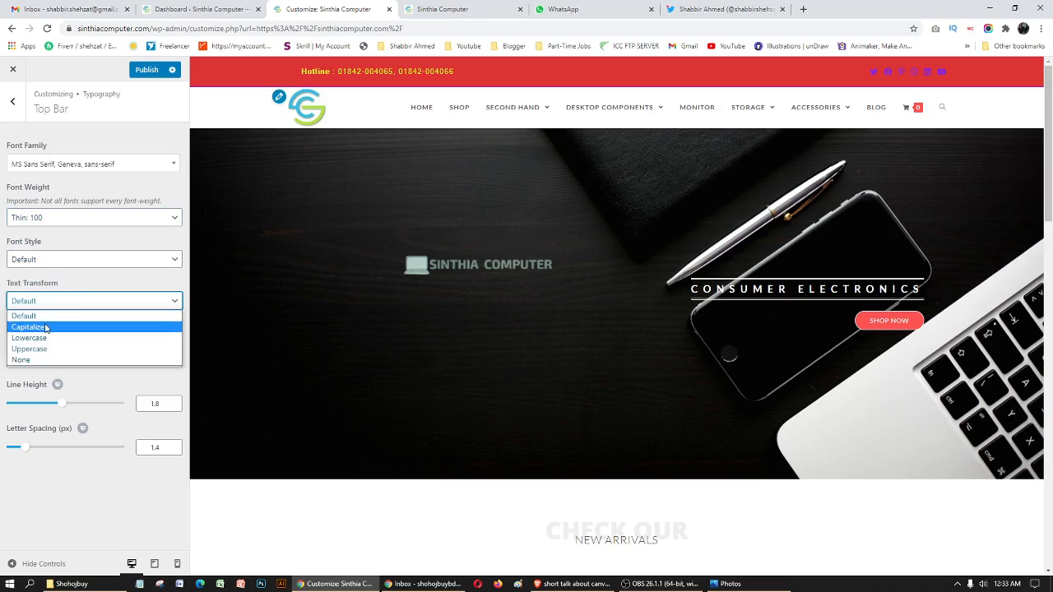
left_click(46, 326)
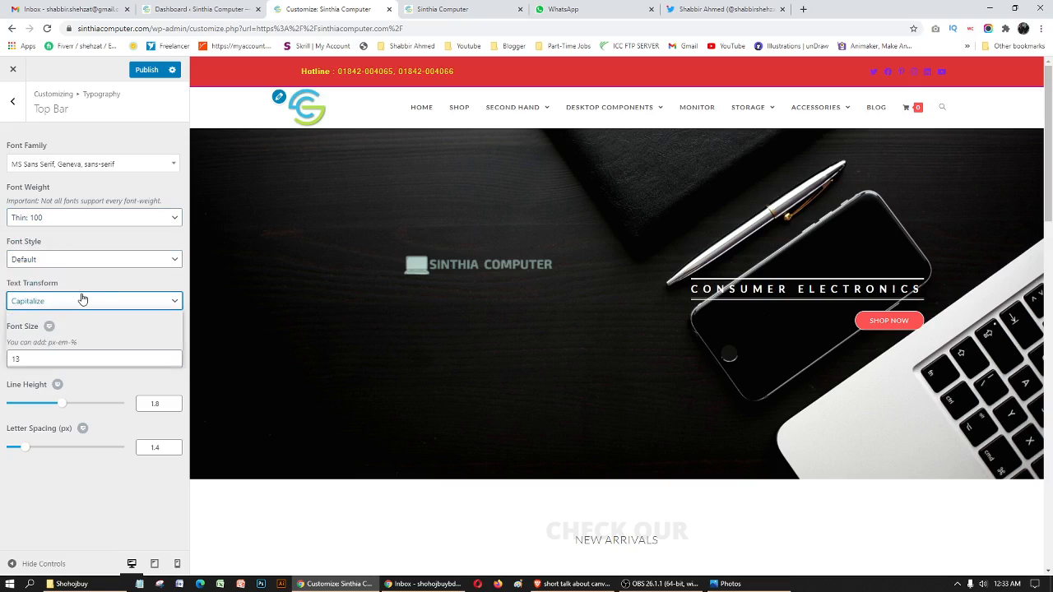
left_click(80, 300)
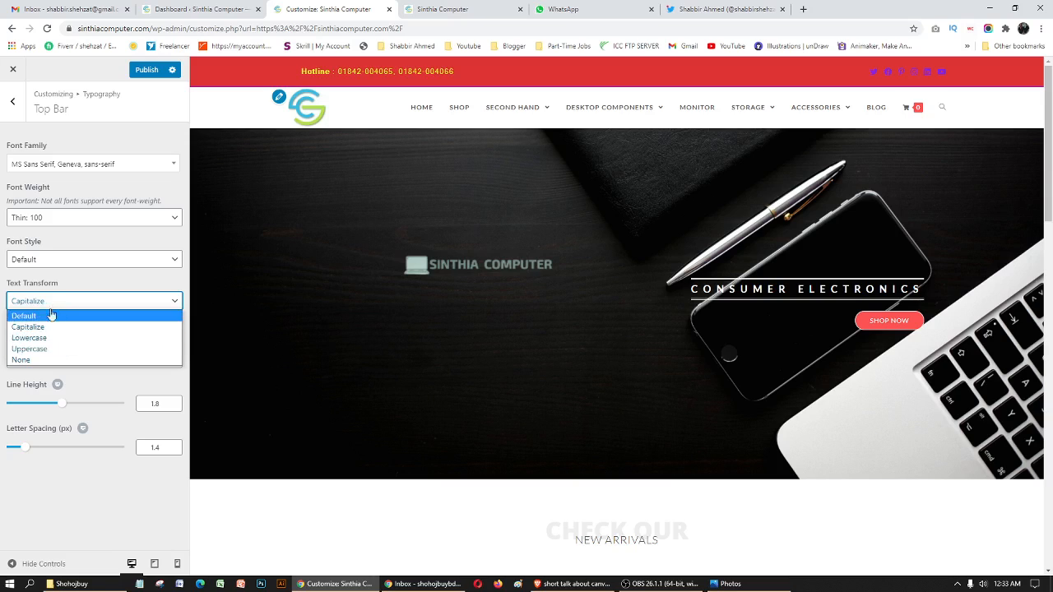
left_click(47, 338)
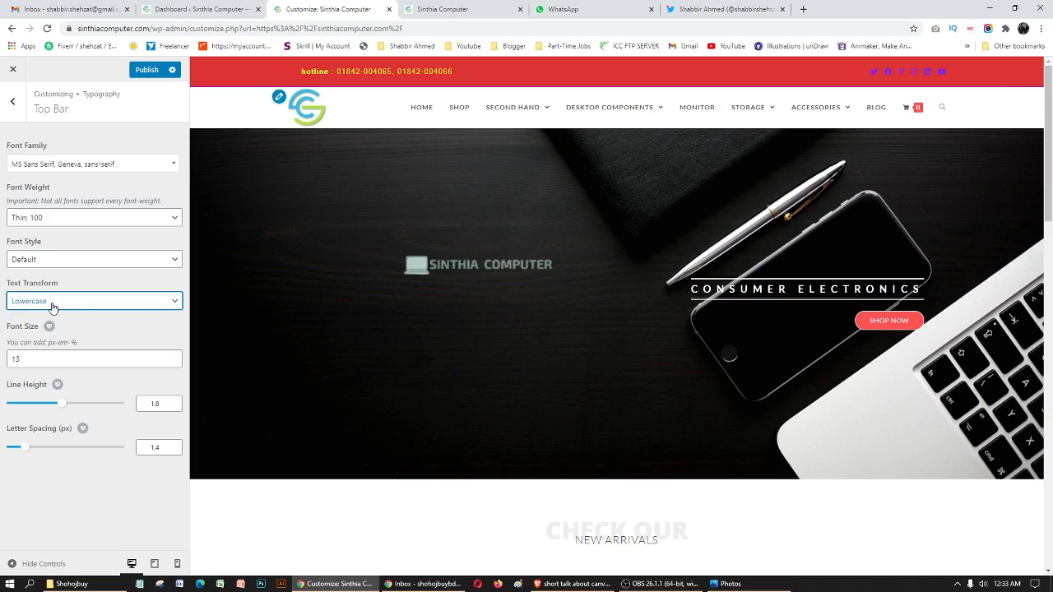
- Try a font size of 20 without a unit for the top bar text and set it to 22px
left_click(33, 357)
double_click(18, 352)
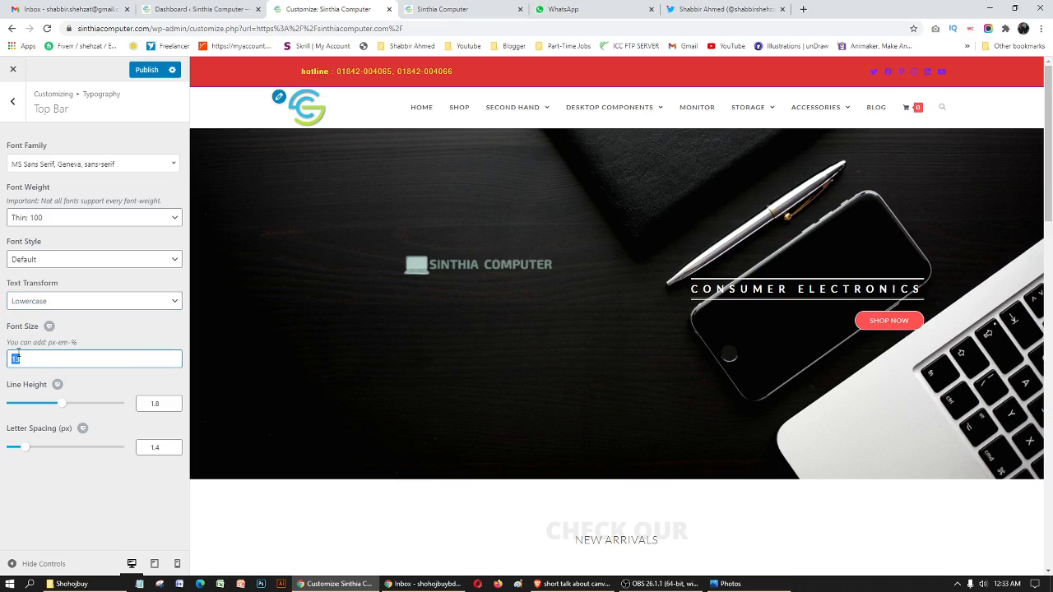
type("20")
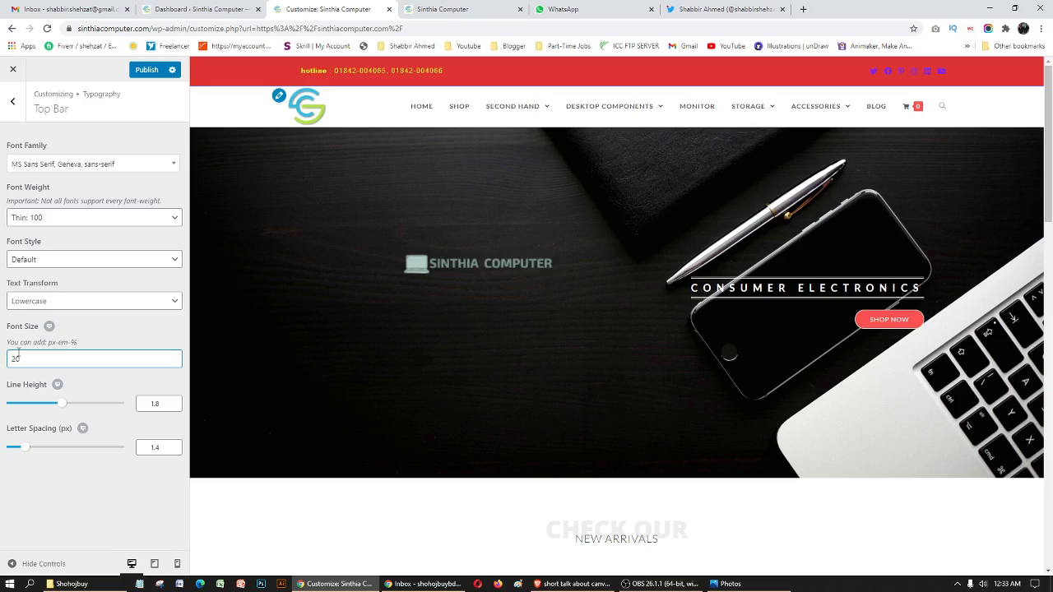
left_click(85, 380)
left_click_drag(35, 361, 7, 354)
type("22px")
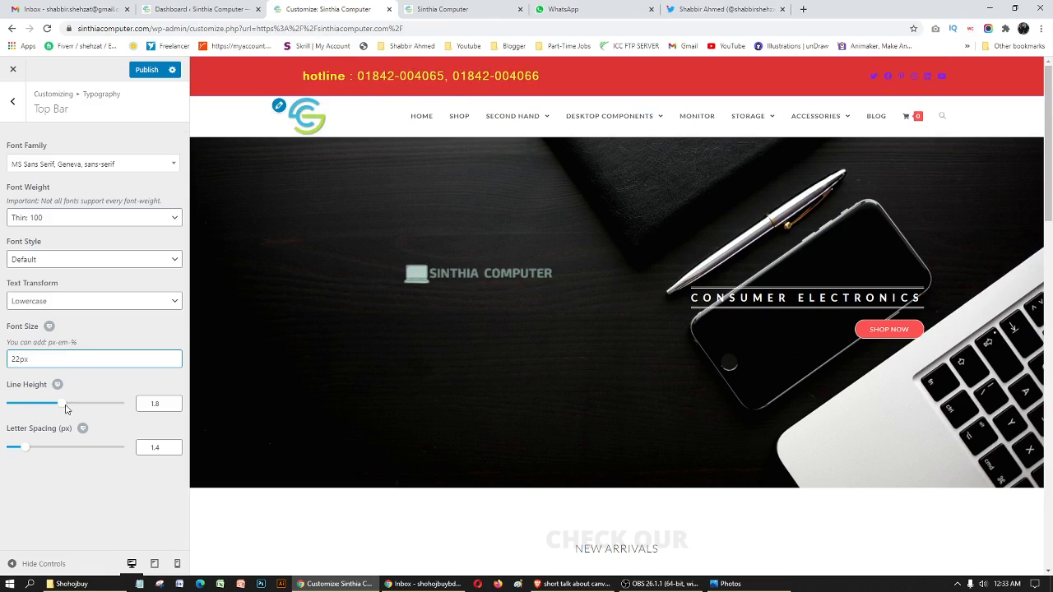
- Set the top bar text's line height to 2.6 and letter spacing to 4.5 px, and return to the customizer's main list
left_click_drag(64, 409, 84, 409)
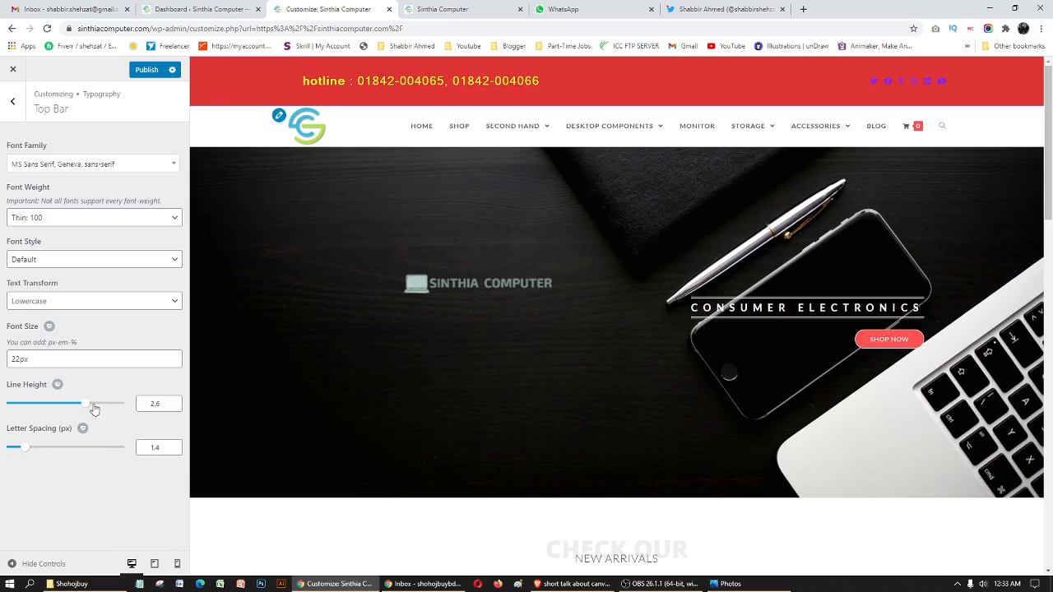
left_click_drag(24, 448, 60, 449)
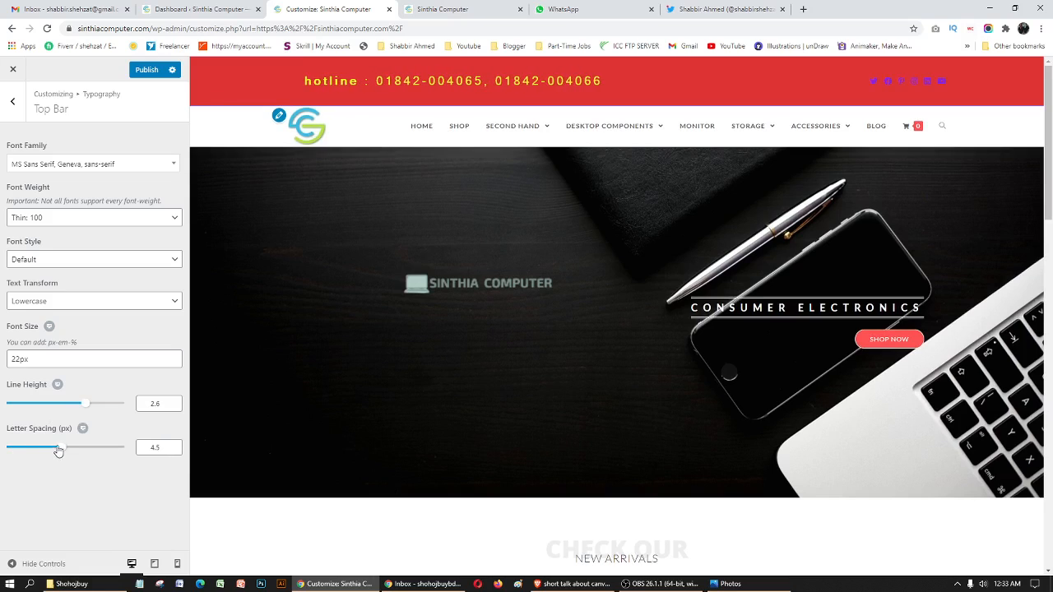
left_click(14, 105)
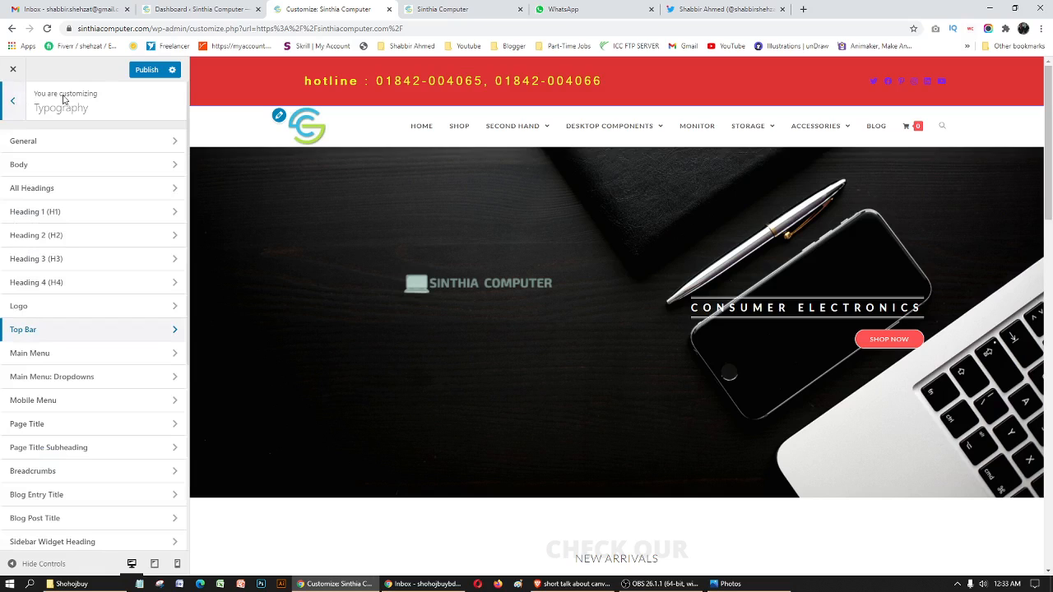
left_click(10, 104)
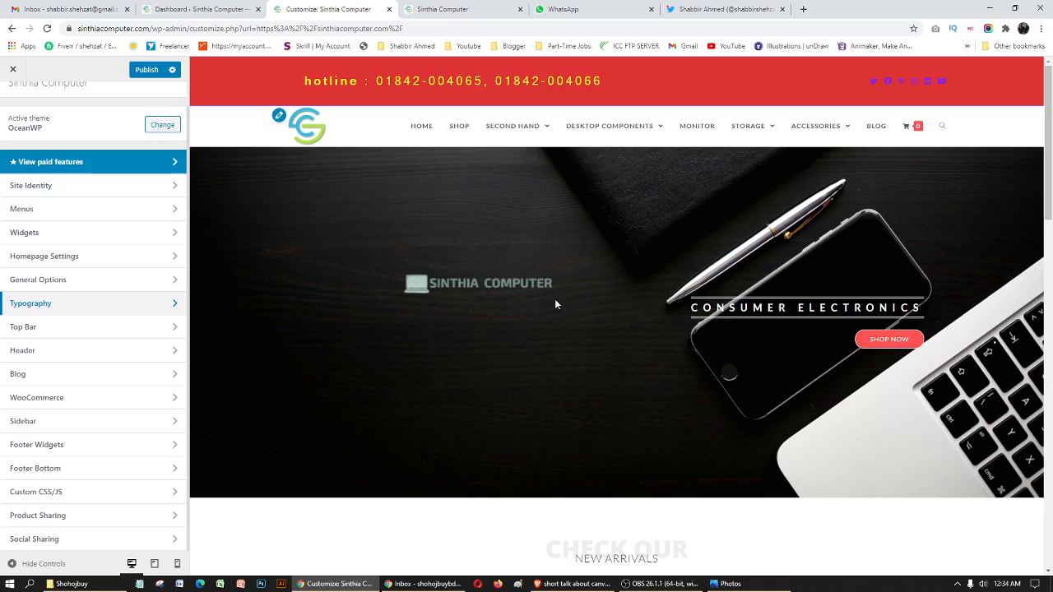
left_click(661, 583)
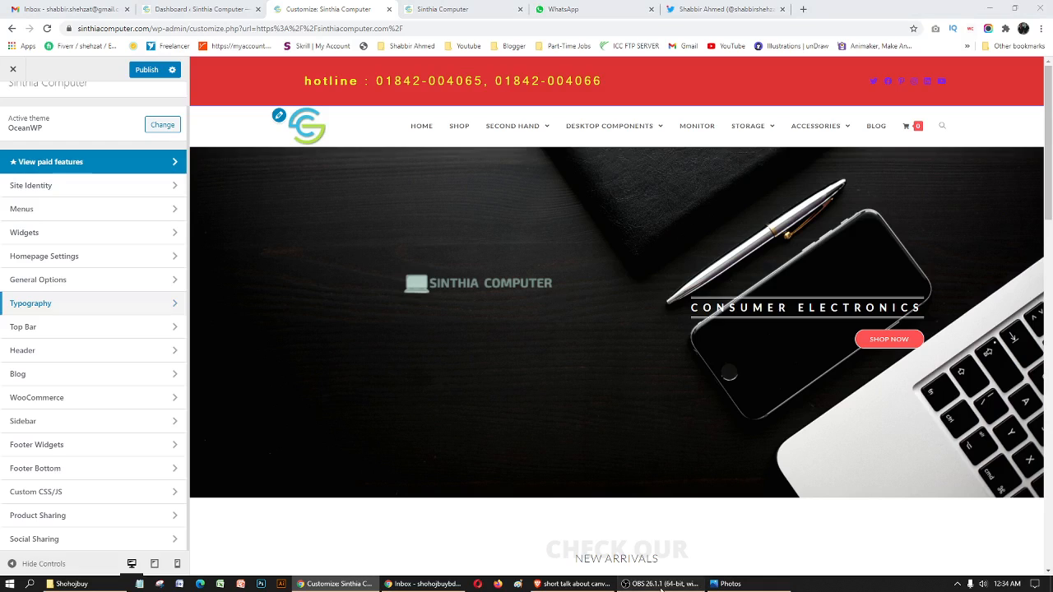